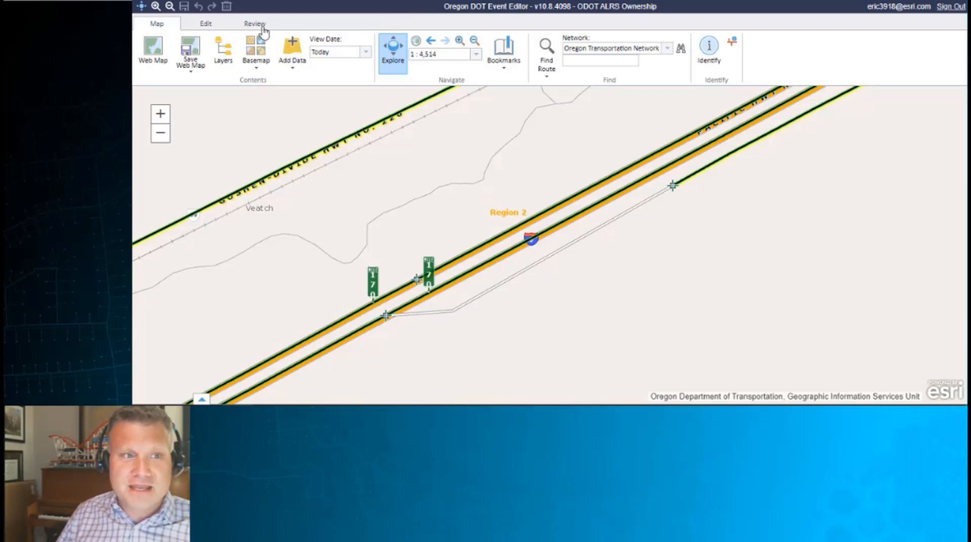
Start adding line events and pick the unattributed ramp route 00100200R00 beside the interstate on the map
left_click(214, 26)
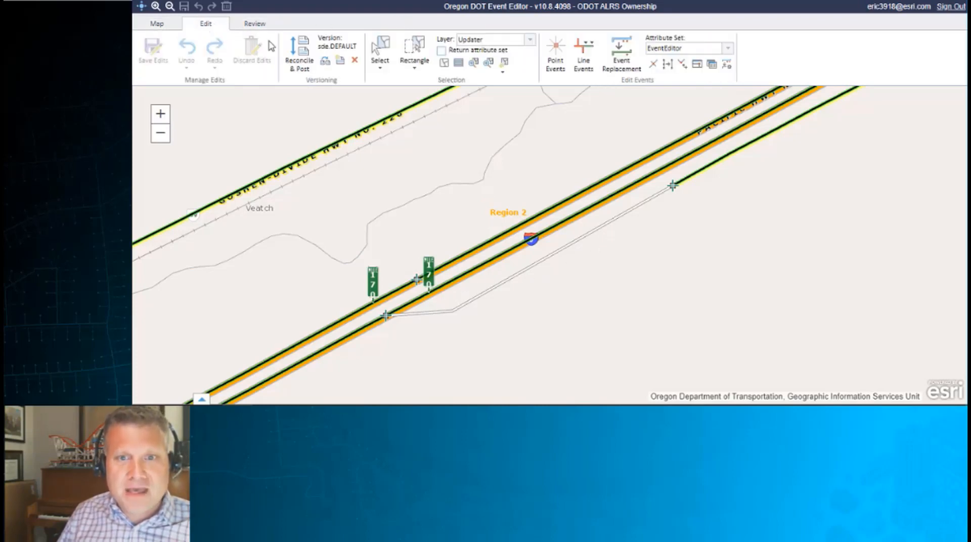
left_click(583, 54)
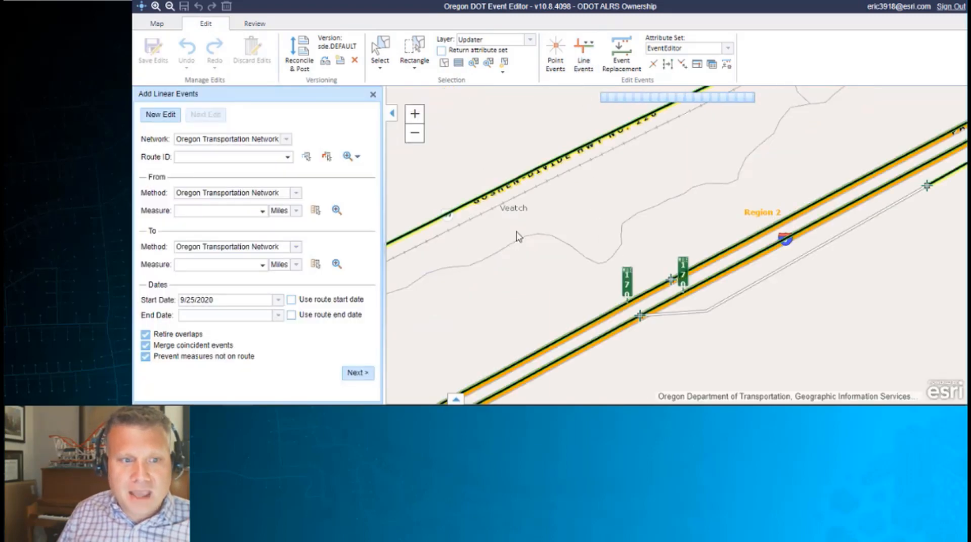
left_click(307, 157)
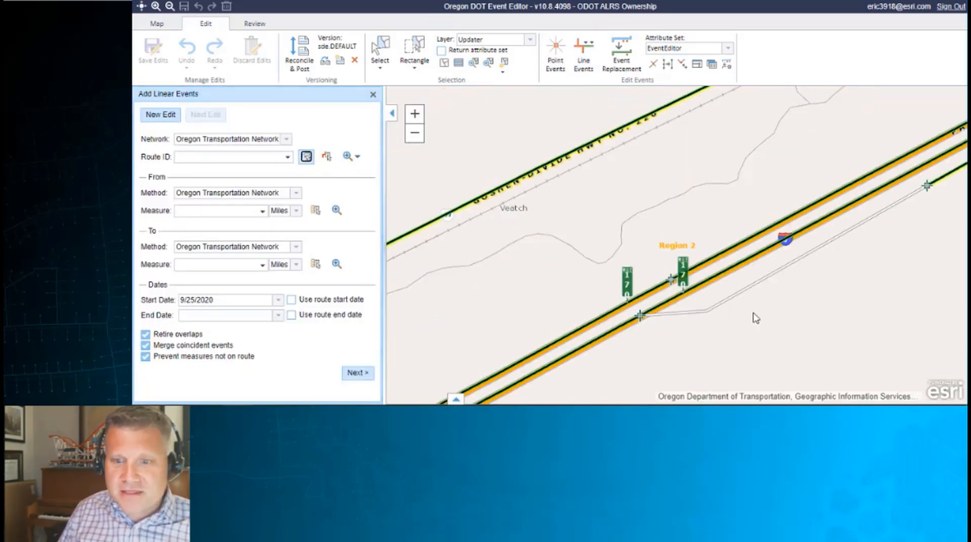
left_click(739, 294)
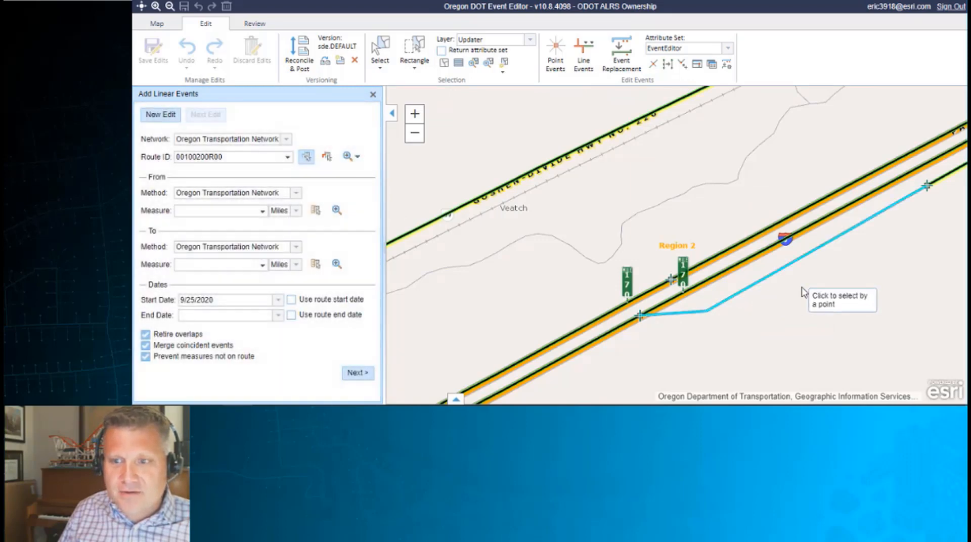
left_click_drag(841, 289, 708, 280)
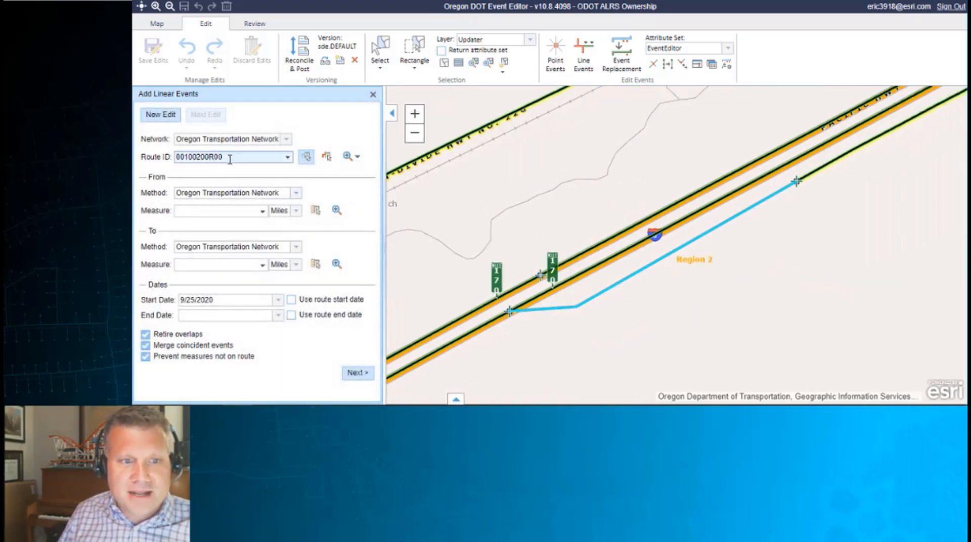
Set the From measure to the route start and the To measure to the route end
left_click(263, 211)
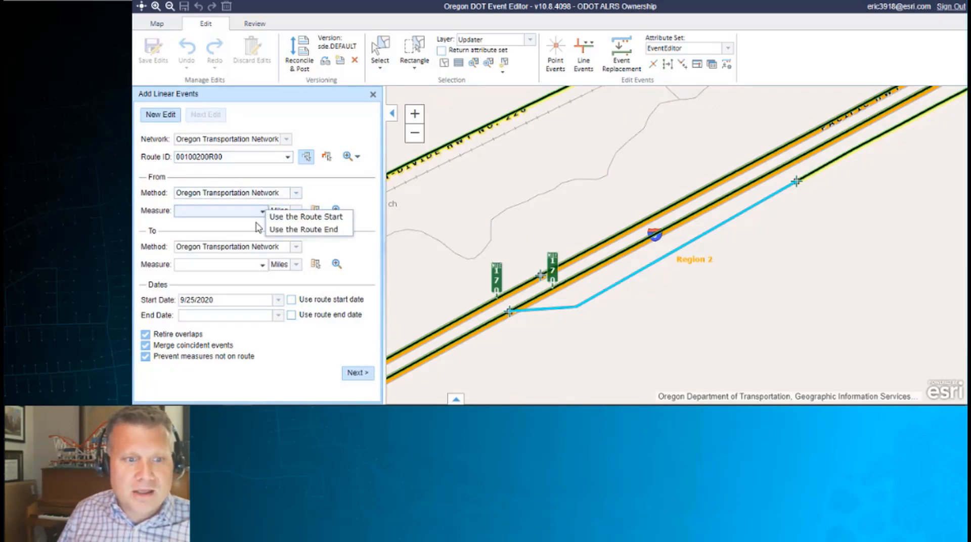
left_click(285, 216)
left_click(262, 264)
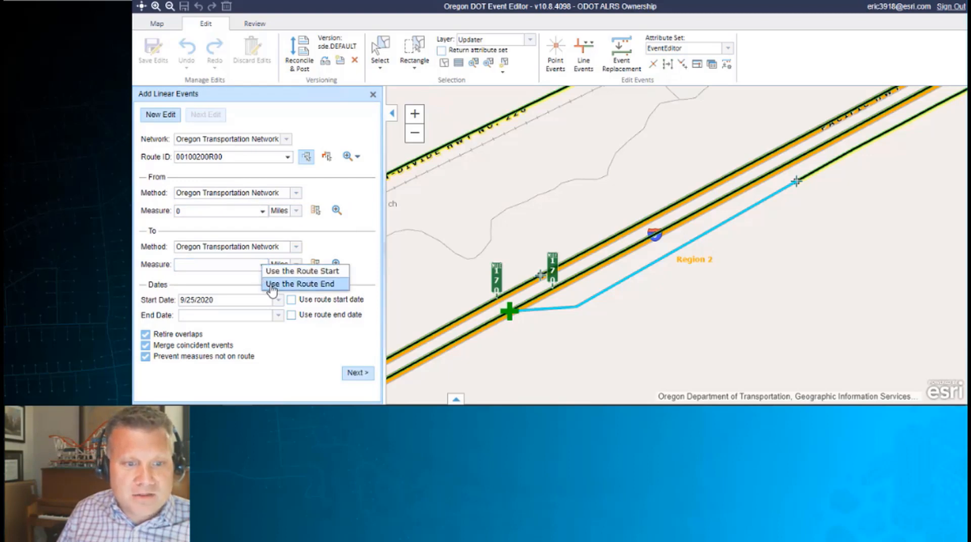
left_click(272, 285)
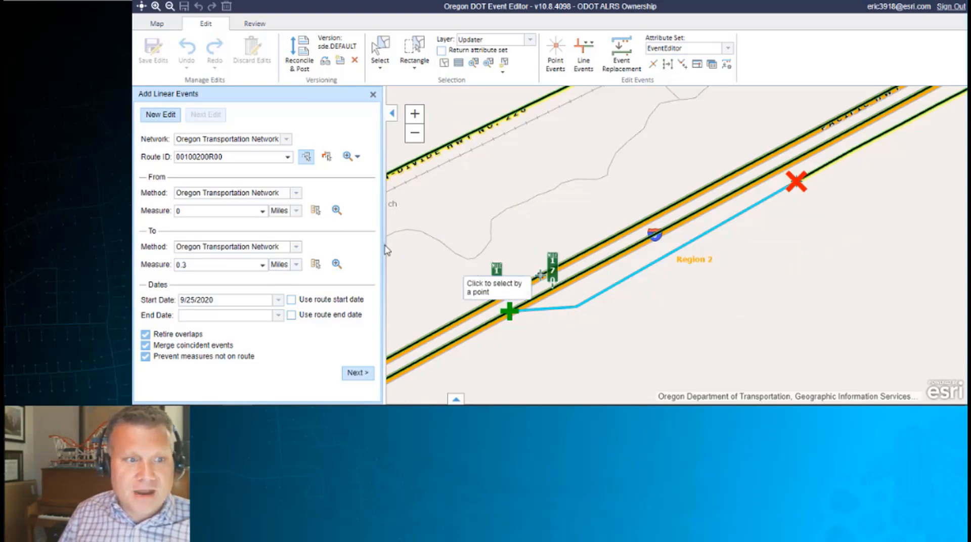
Try a From measure of 0.15 miles and one picked at the route's bend, restoring the route start
left_click(227, 209)
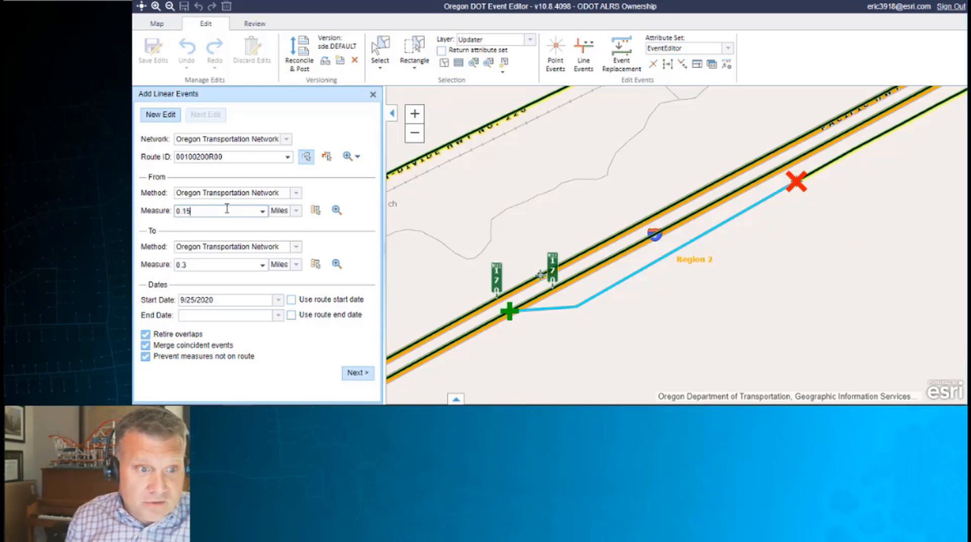
key("Tab")
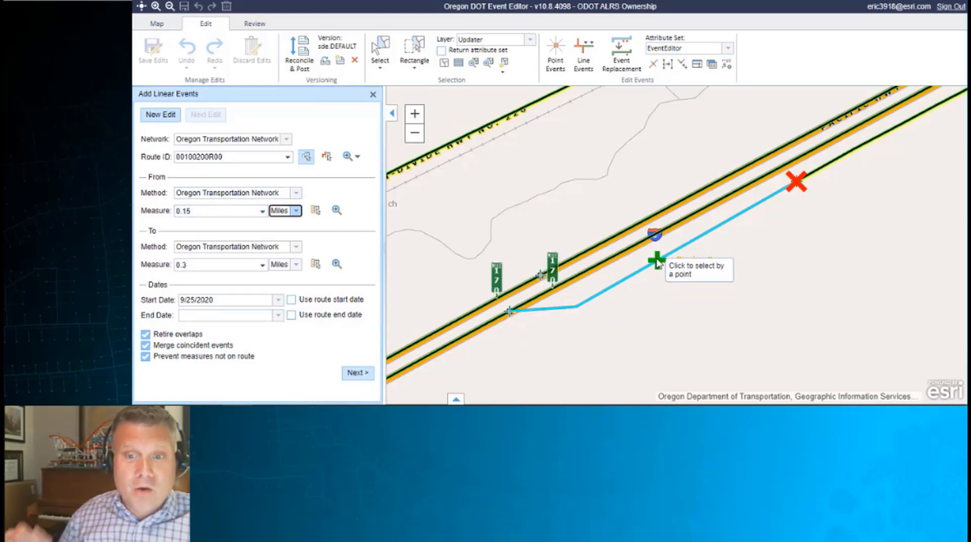
left_click(315, 211)
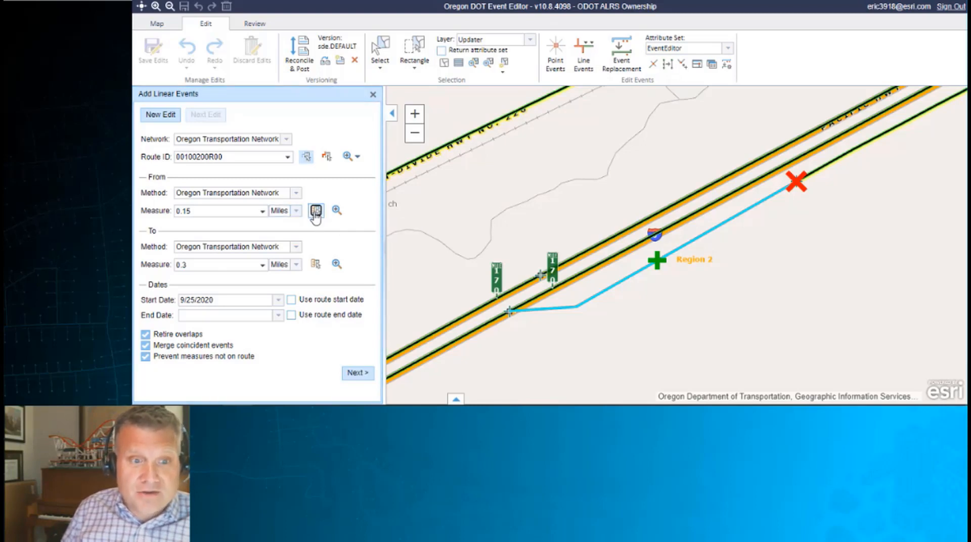
left_click(582, 308)
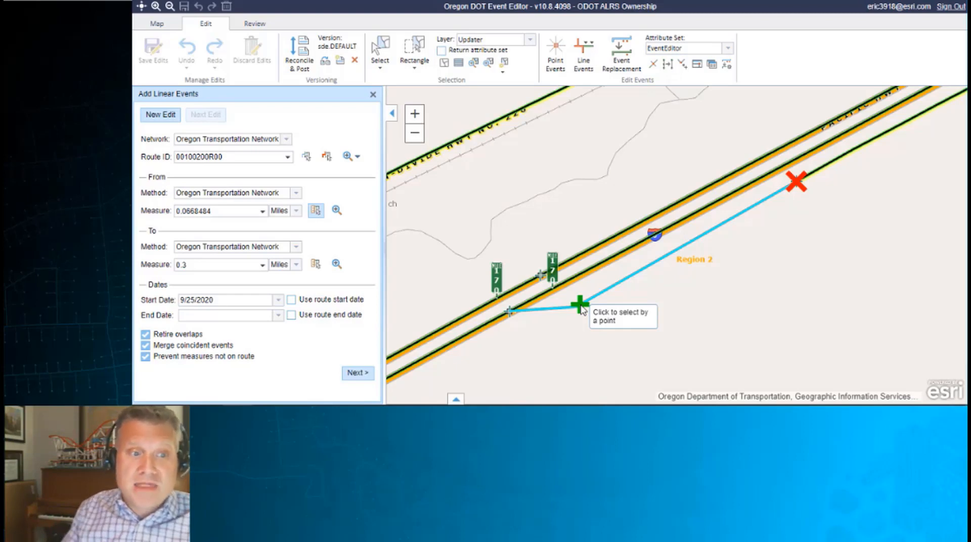
left_click(265, 212)
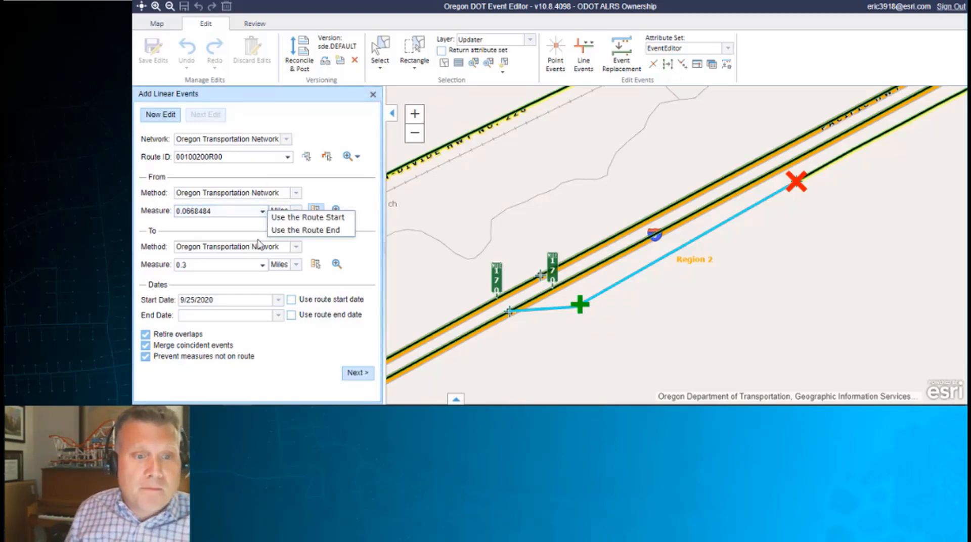
left_click(290, 218)
left_click(296, 193)
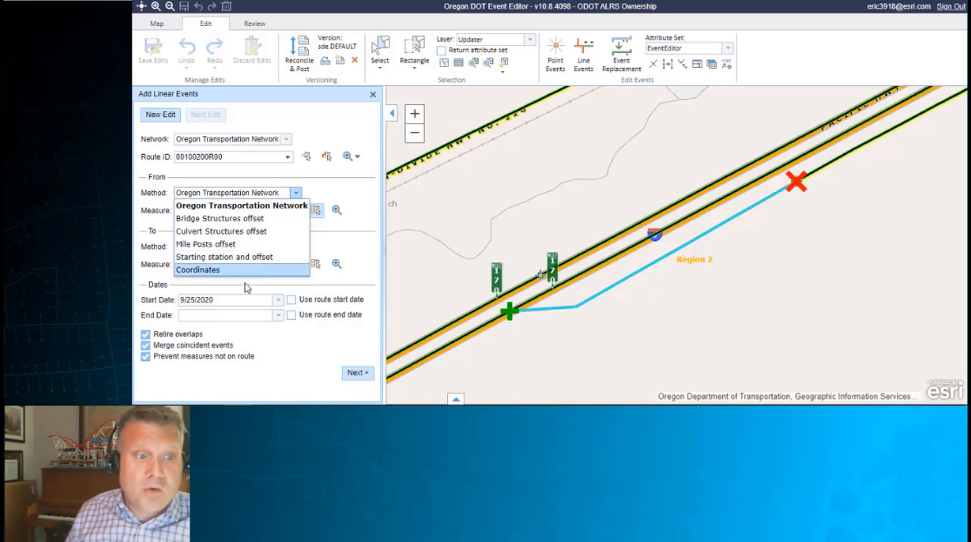
left_click(364, 269)
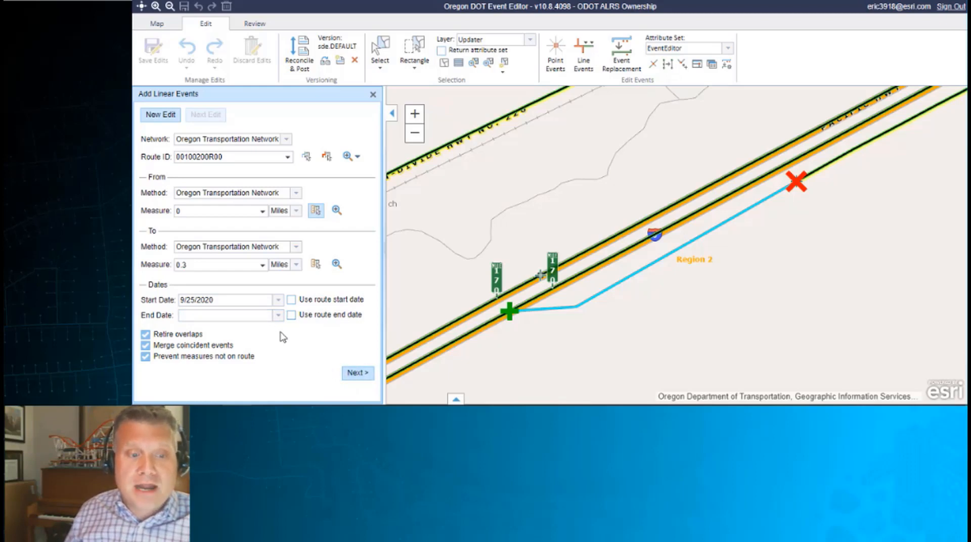
Set the events' start date to 9/23/2020 and continue to their attribute values
left_click(278, 300)
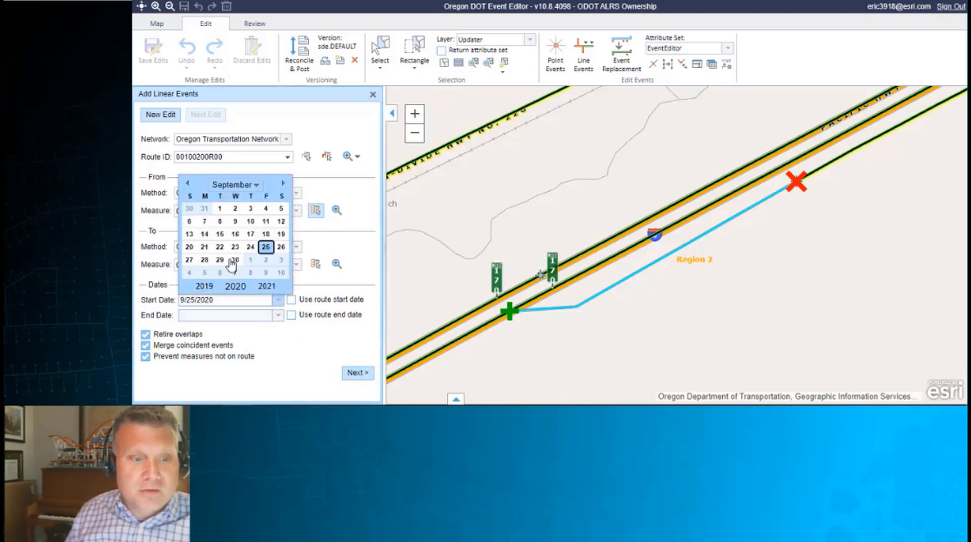
left_click(238, 244)
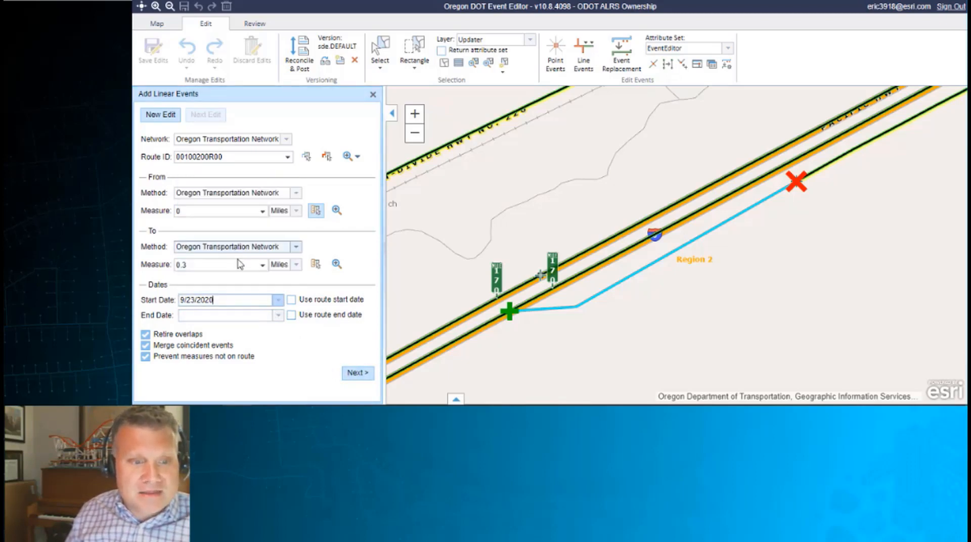
left_click(357, 374)
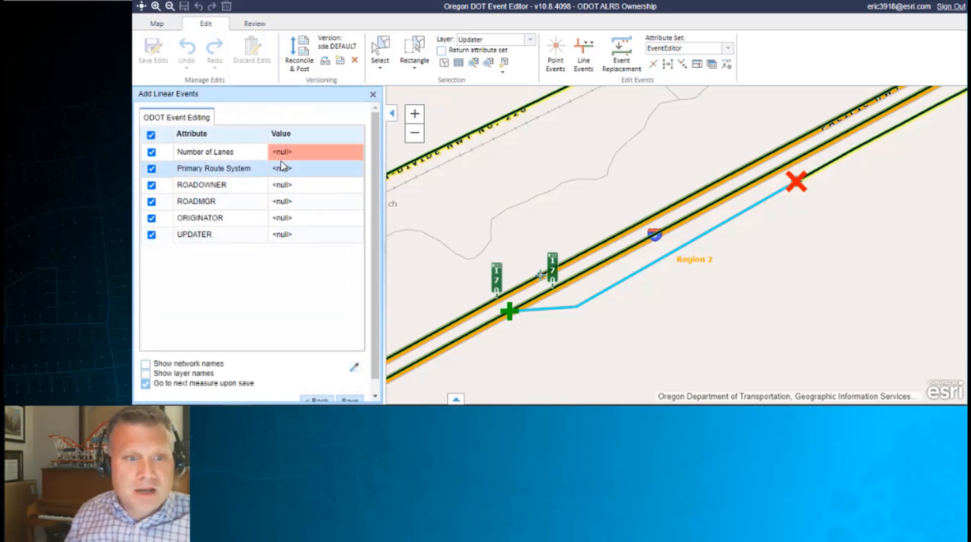
Set Number of Lanes to 4 and Primary Route System to Yes for the new events
left_click(295, 154)
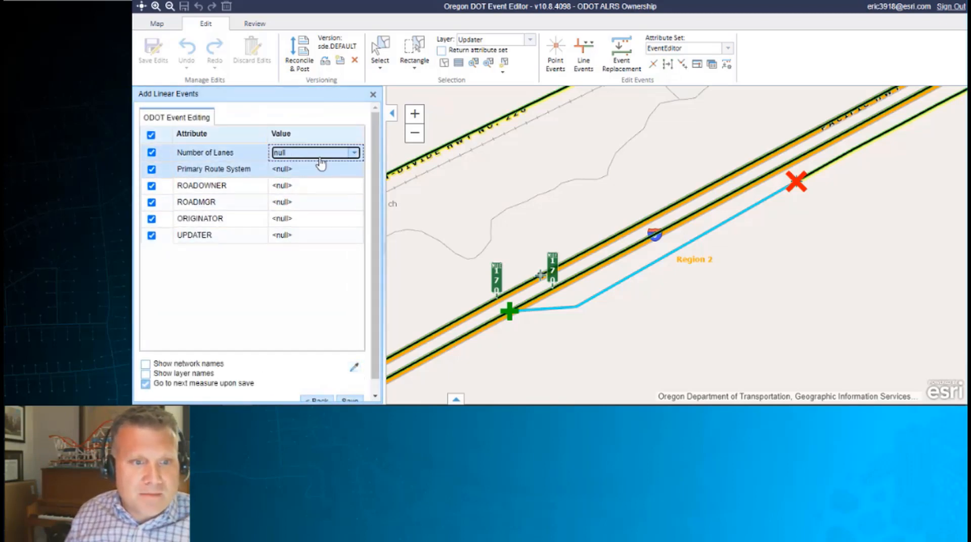
left_click(354, 152)
left_click(309, 204)
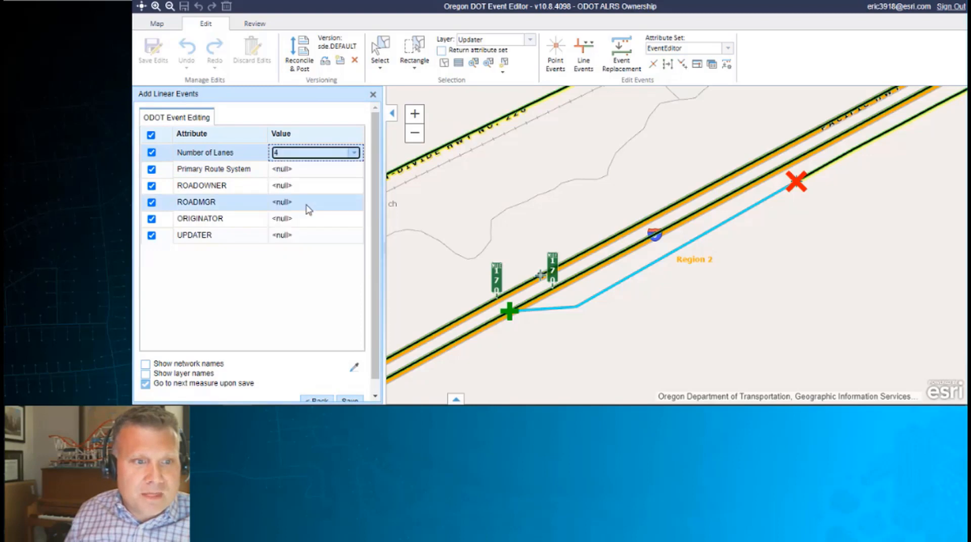
left_click(316, 172)
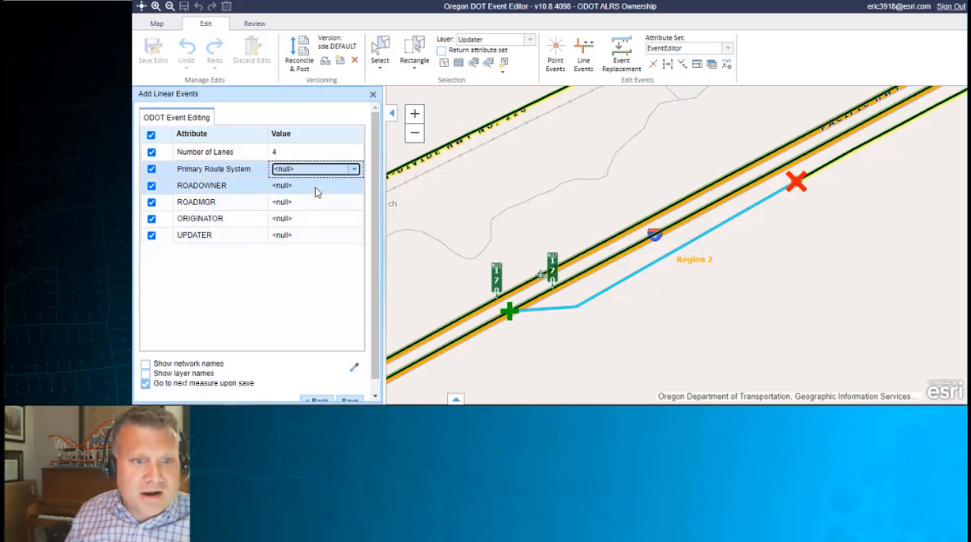
left_click(354, 170)
left_click(324, 207)
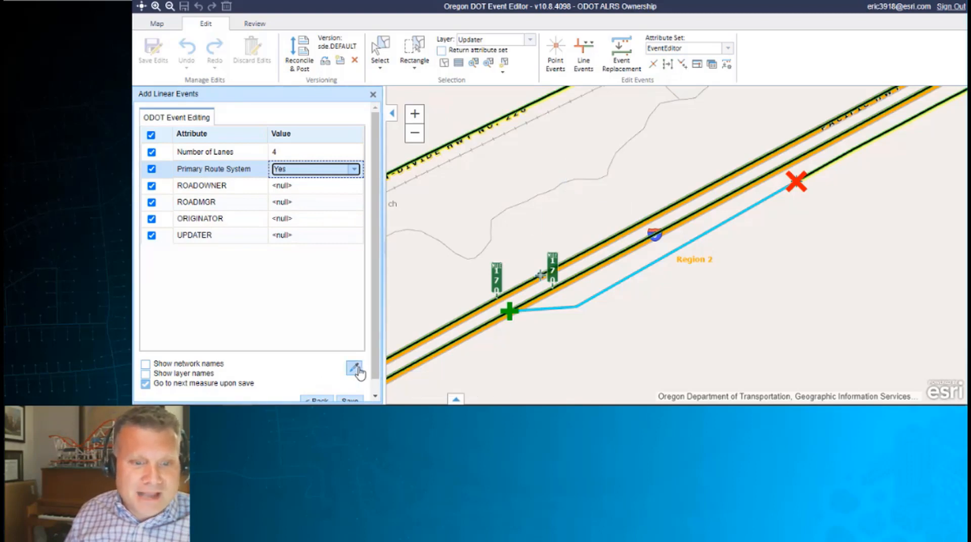
Copy the event attribute values from an existing route, and change Number of Lanes to 4
left_click(355, 373)
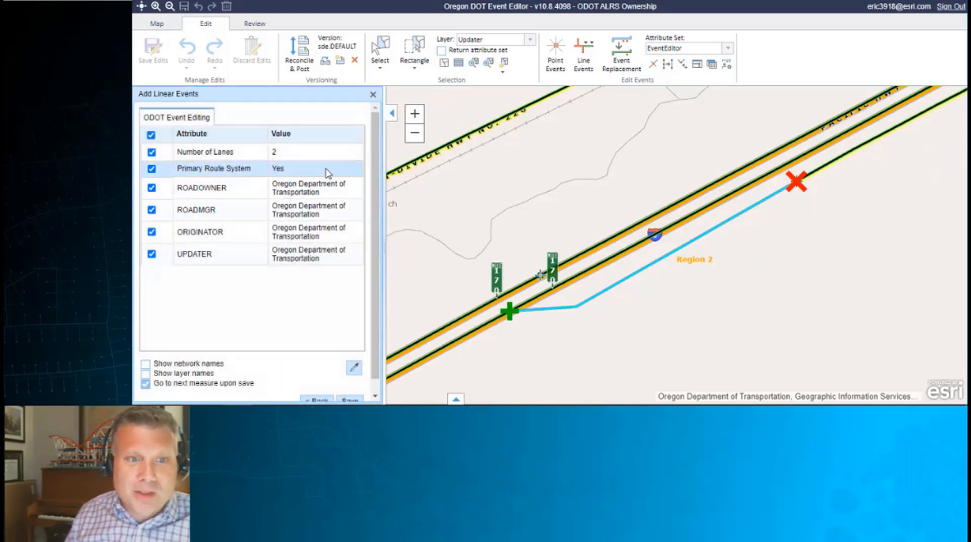
left_click(325, 154)
left_click(342, 154)
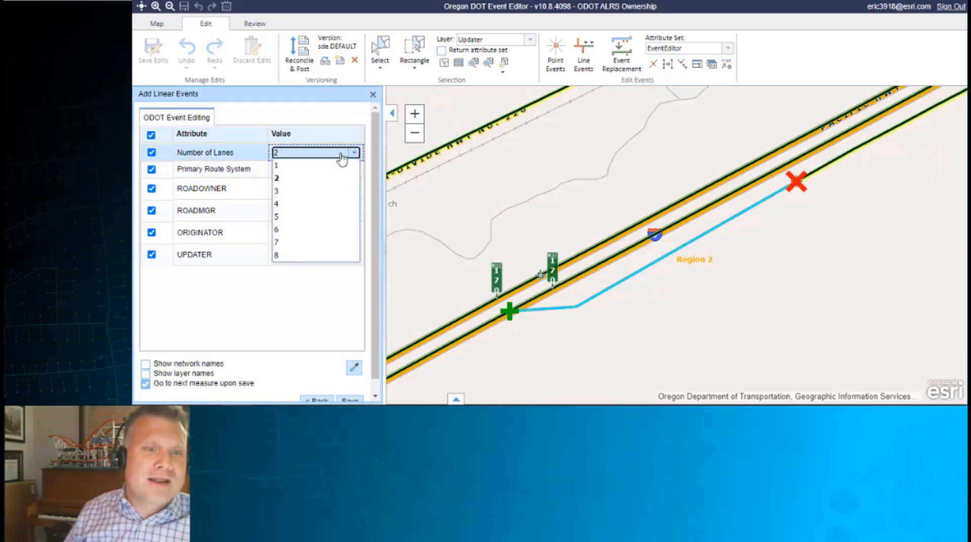
left_click(297, 205)
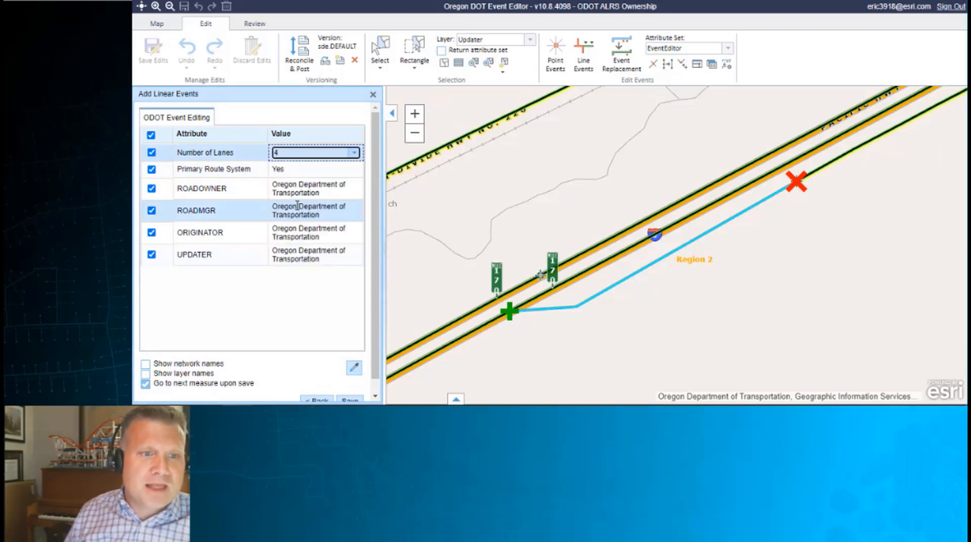
Show the layer names beside the attributes, and save the new linear events, closing the event form
left_click(145, 375)
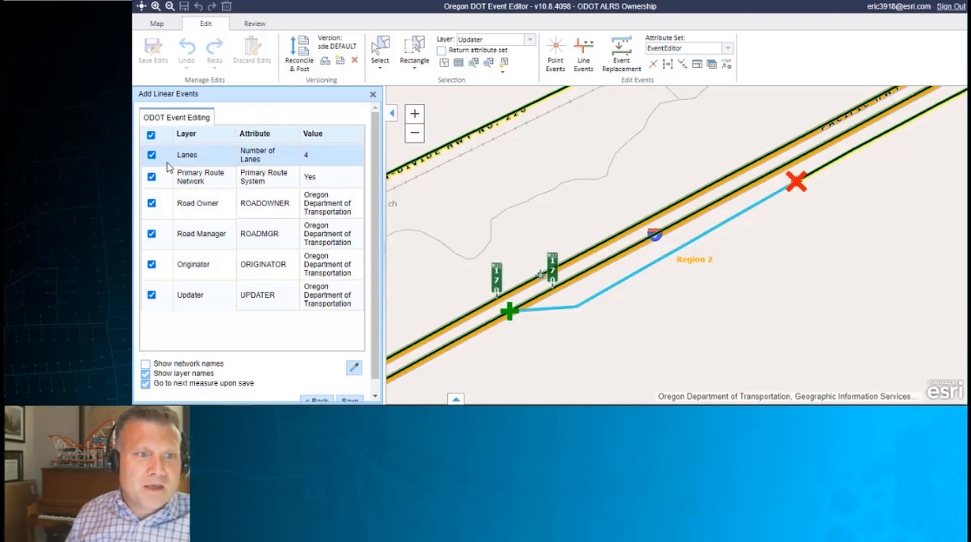
left_click(350, 401)
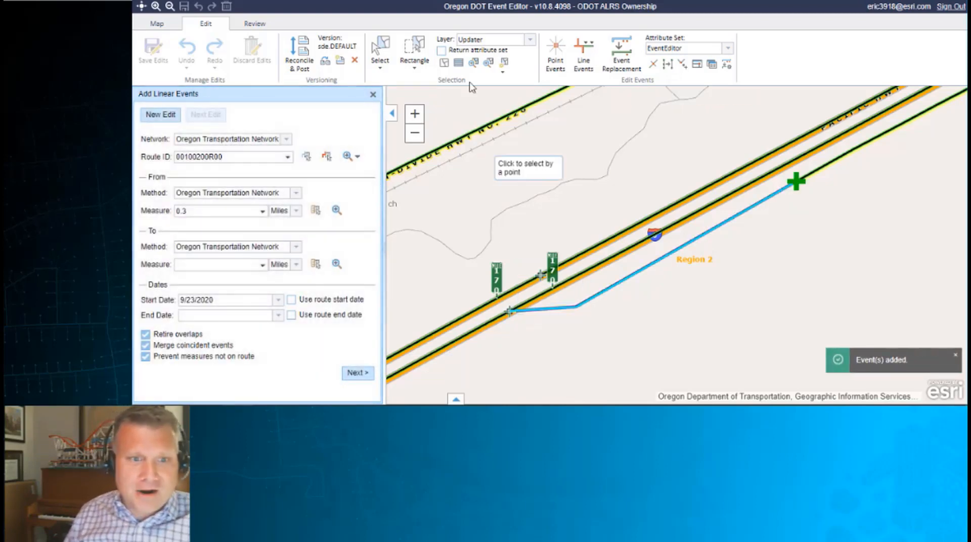
left_click(373, 94)
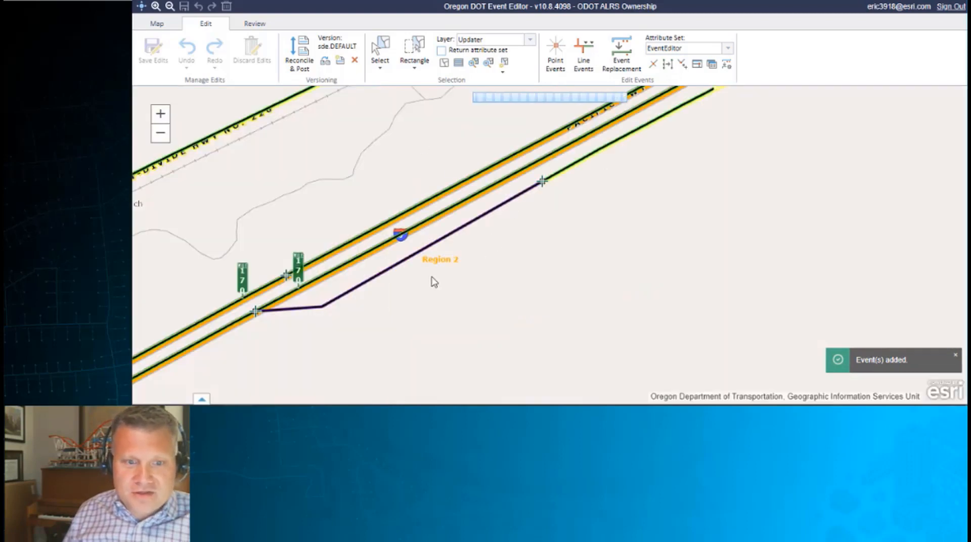
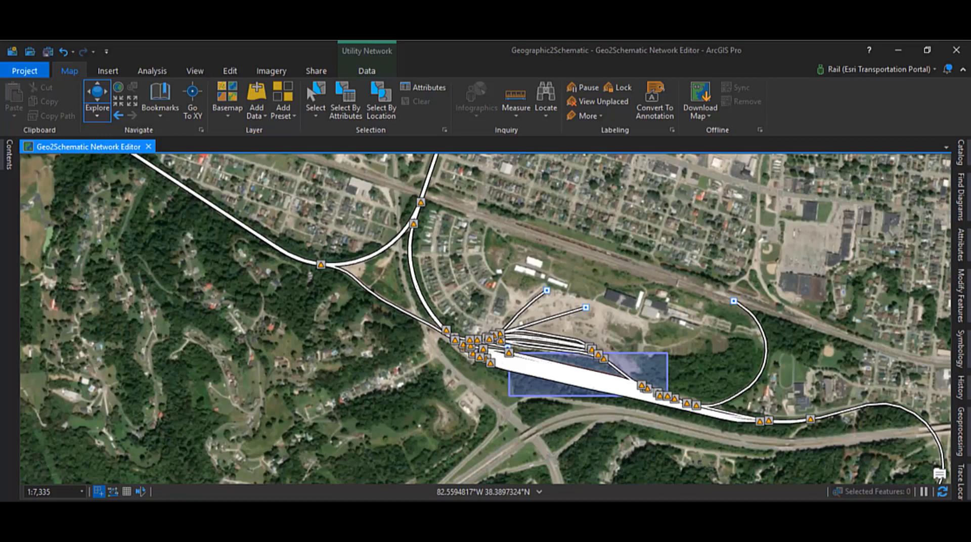
In ArcGIS Pro, go to the Diagram Area bookmark and select the terminal track features with a rectangle
left_click(160, 99)
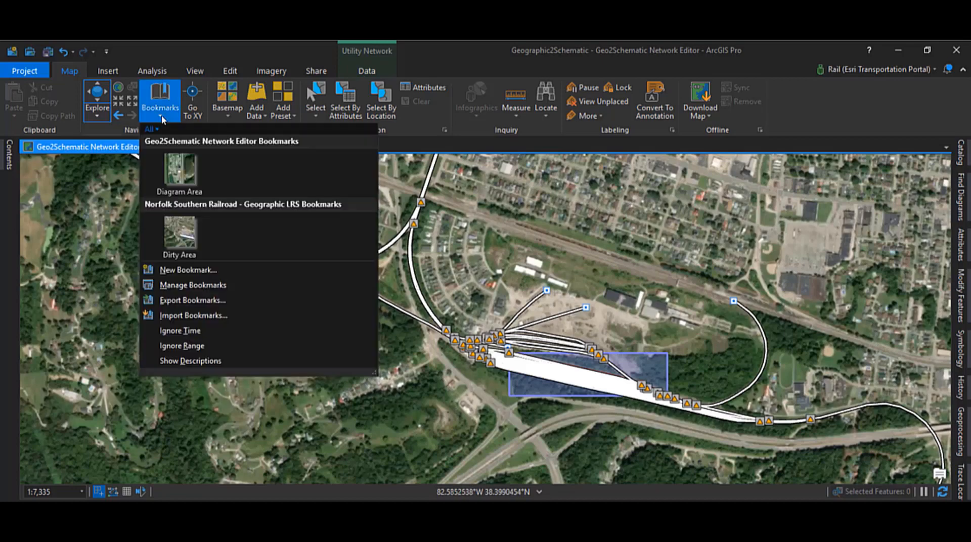
left_click(175, 171)
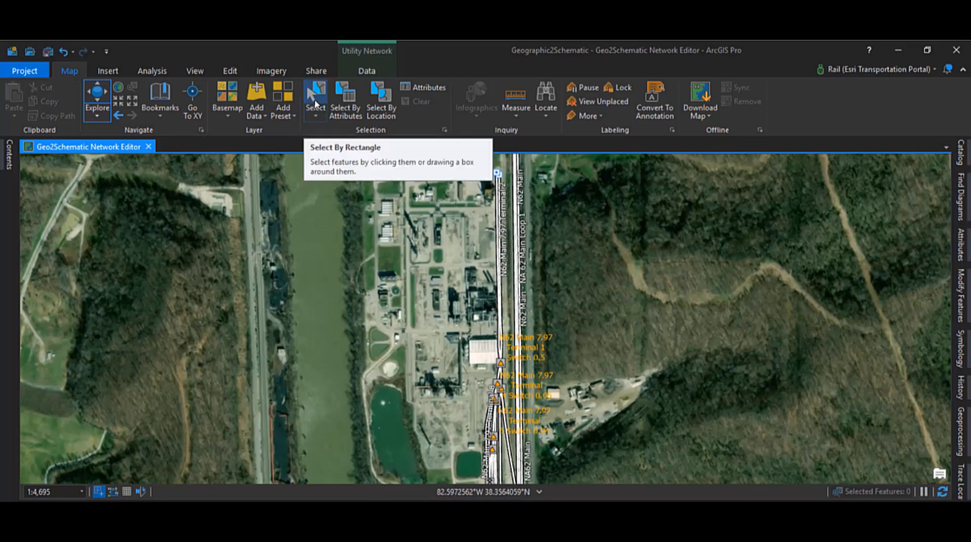
left_click(314, 99)
left_click_drag(475, 164, 515, 455)
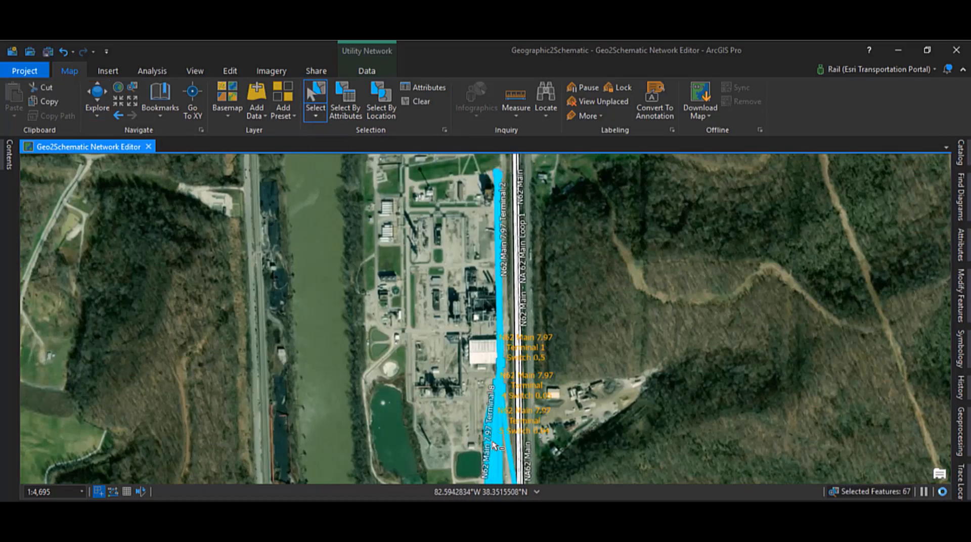
Generate a new network diagram from the selected track features and dock it beside the geographic map
left_click(368, 75)
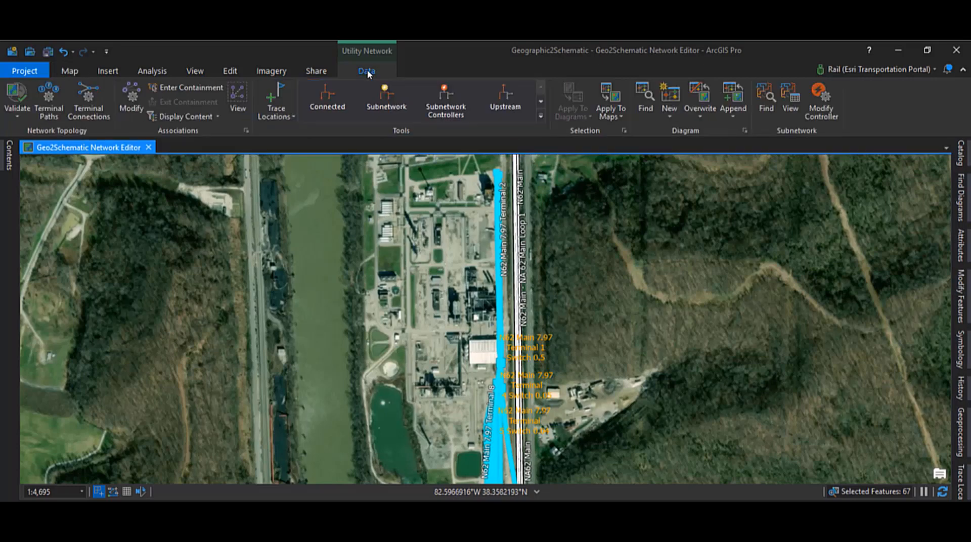
left_click(668, 114)
left_click(681, 132)
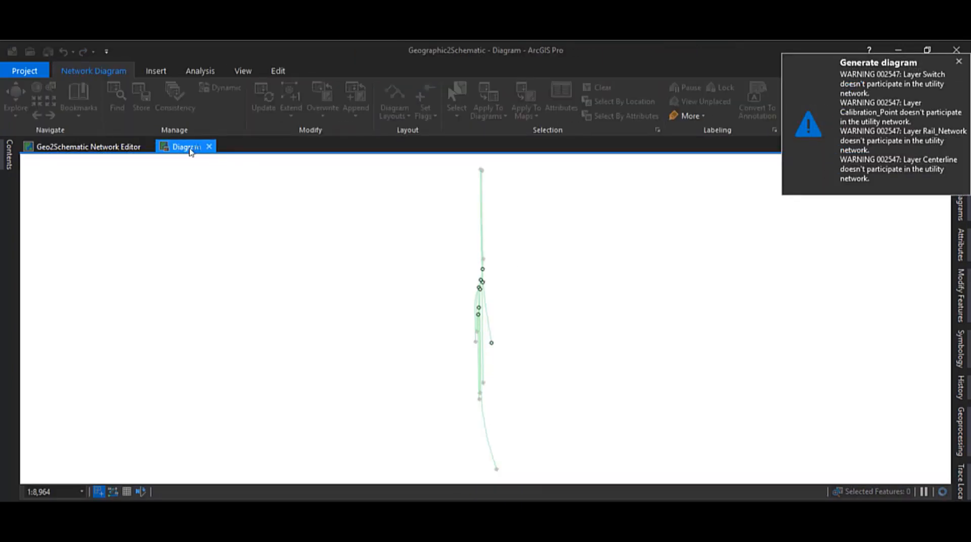
left_click_drag(190, 148, 512, 328)
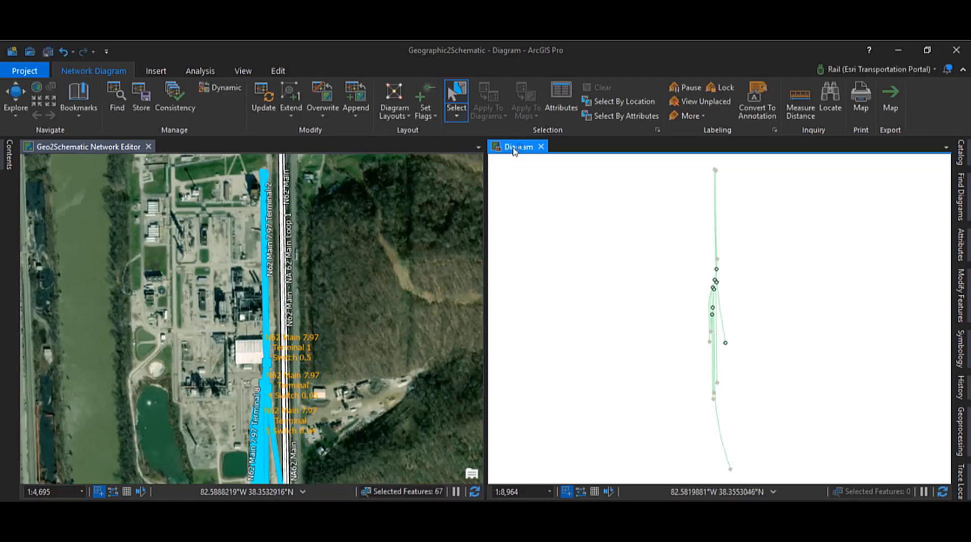
Apply the Mainline Tree Layout to the temporary diagram with a left-to-right tree direction and branches on both sides
left_click(395, 107)
left_click(494, 265)
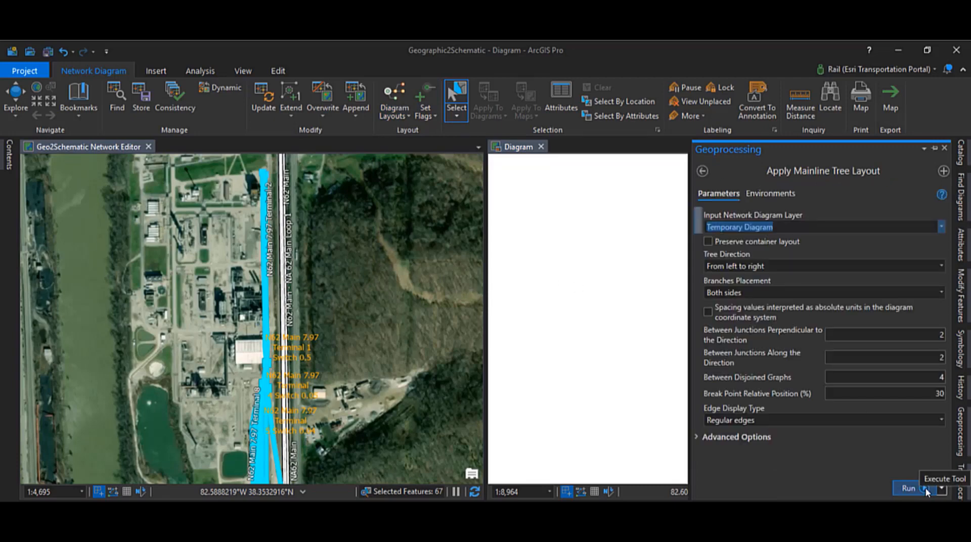
left_click(927, 489)
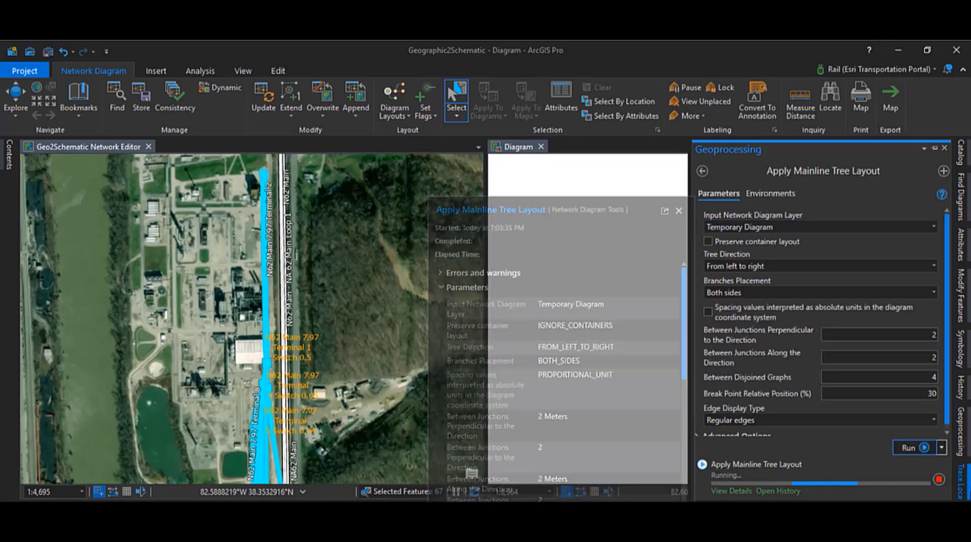
left_click(516, 148)
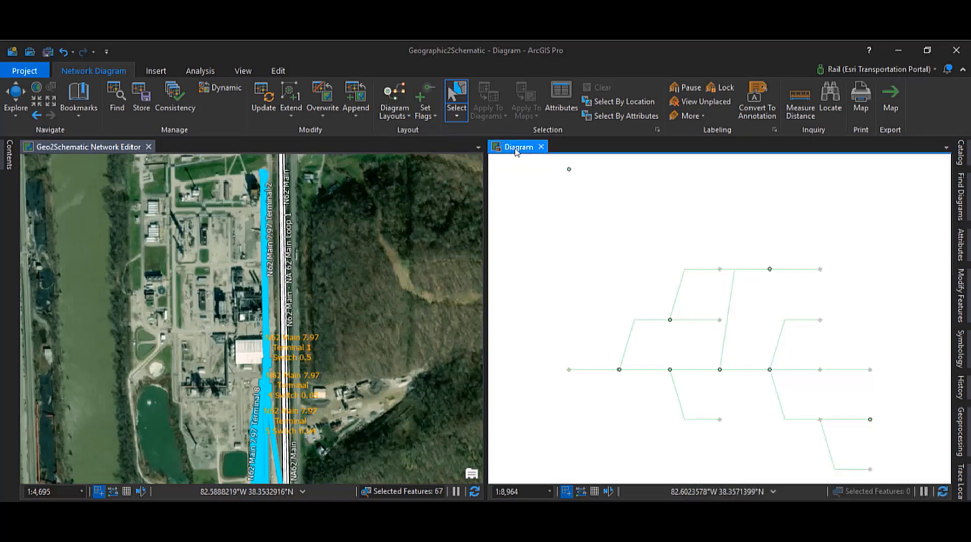
Apply the selection of the diagram's isolated junction to the map, and select the tracks adjoining its switch there
left_click(570, 171)
left_click(526, 110)
left_click(545, 132)
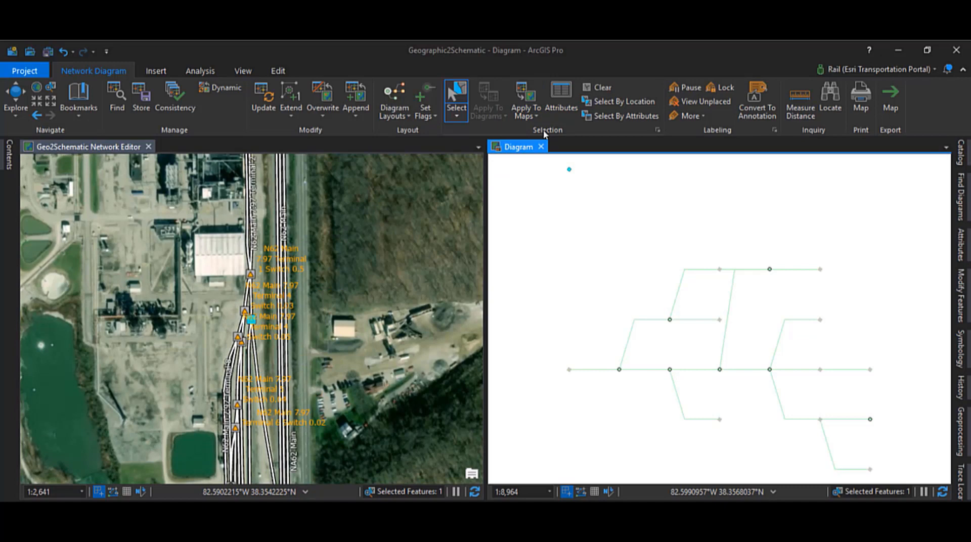
scroll(251, 322, "up", 3)
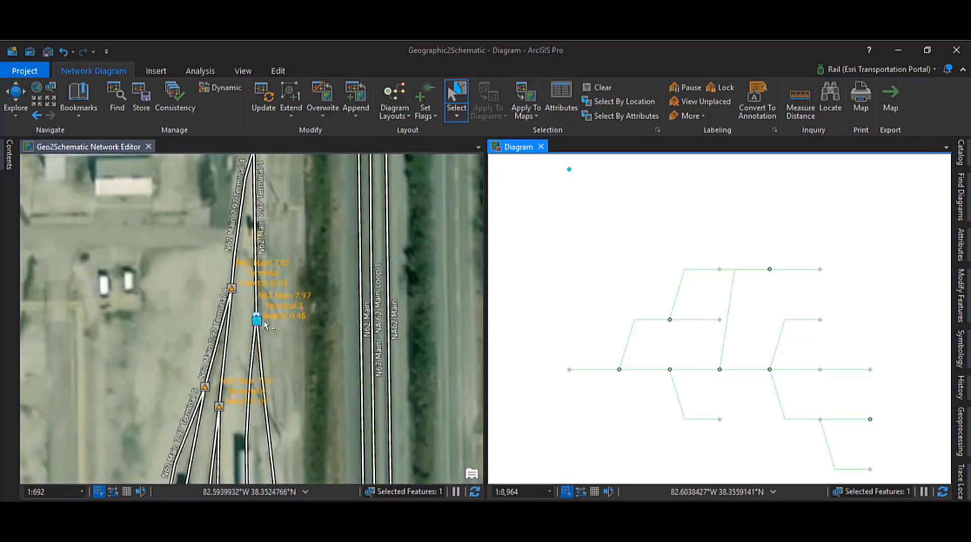
left_click(259, 325)
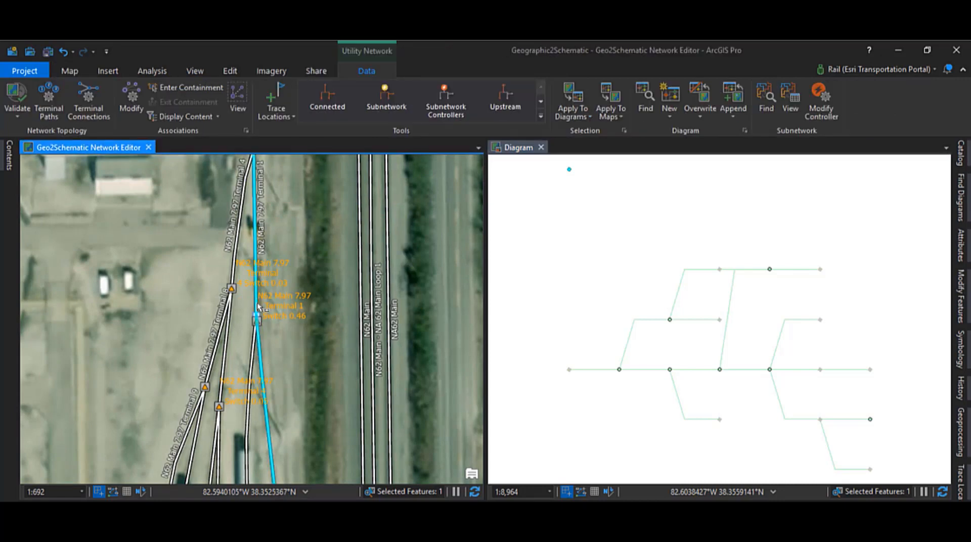
left_click(256, 350)
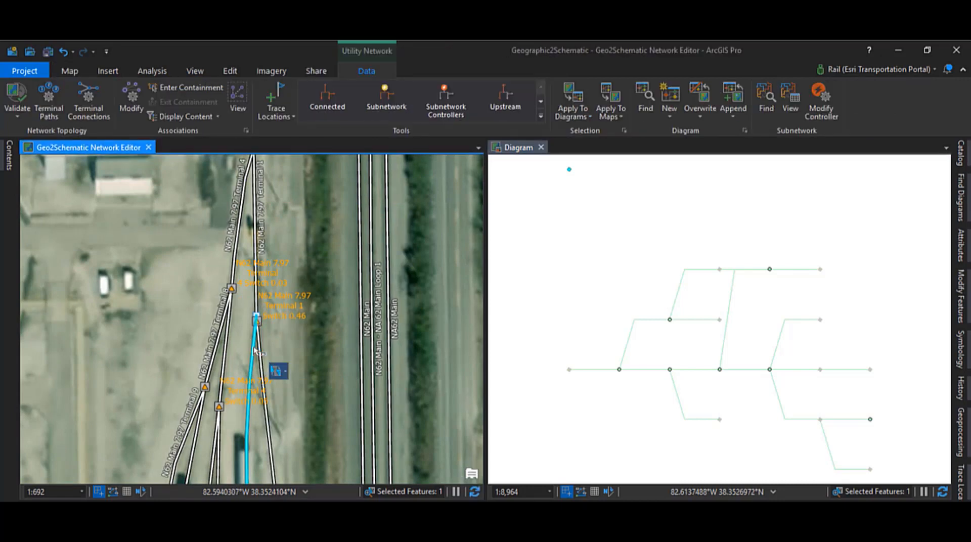
Hide the Centerline layer in the map while keeping the Rail_Network layer shown
left_click(9, 155)
left_click(44, 272)
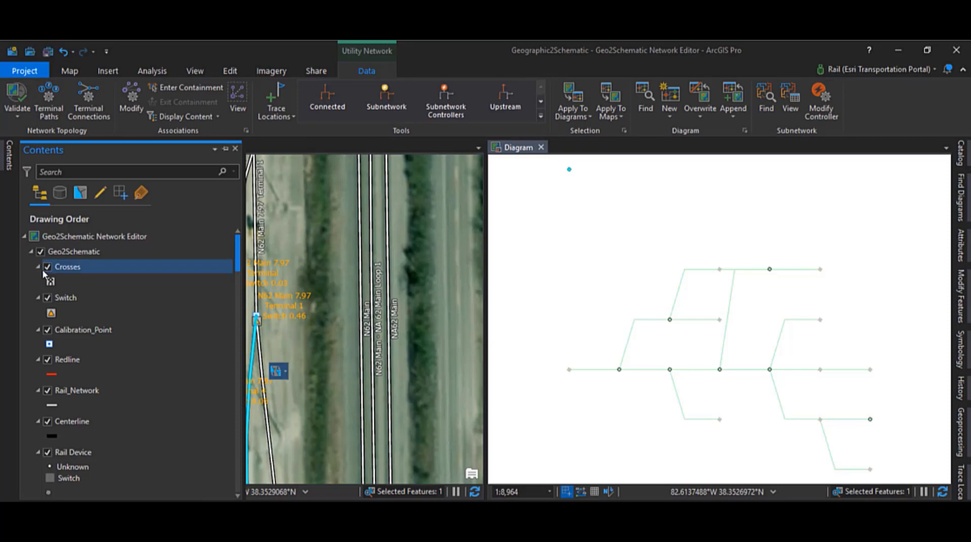
left_click(47, 390)
left_click(48, 423)
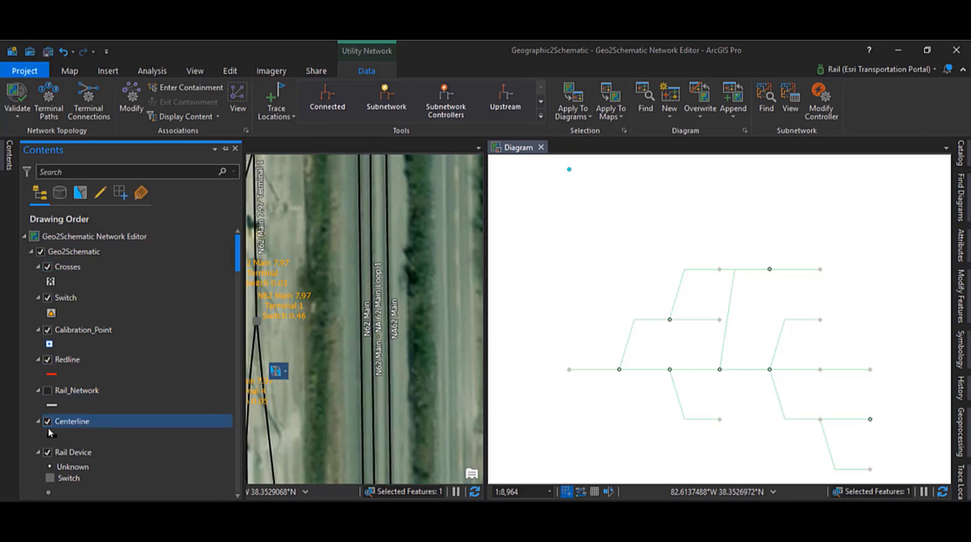
left_click(47, 390)
left_click(48, 422)
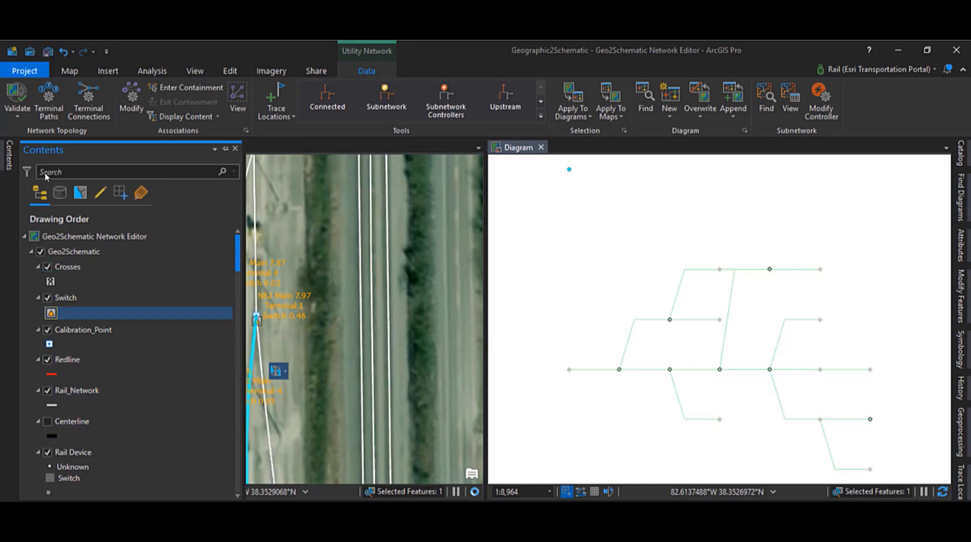
Make Rail Line the only selectable map layer, and select the track branching south from the Terminal 1 switch
left_click(80, 193)
right_click(197, 401)
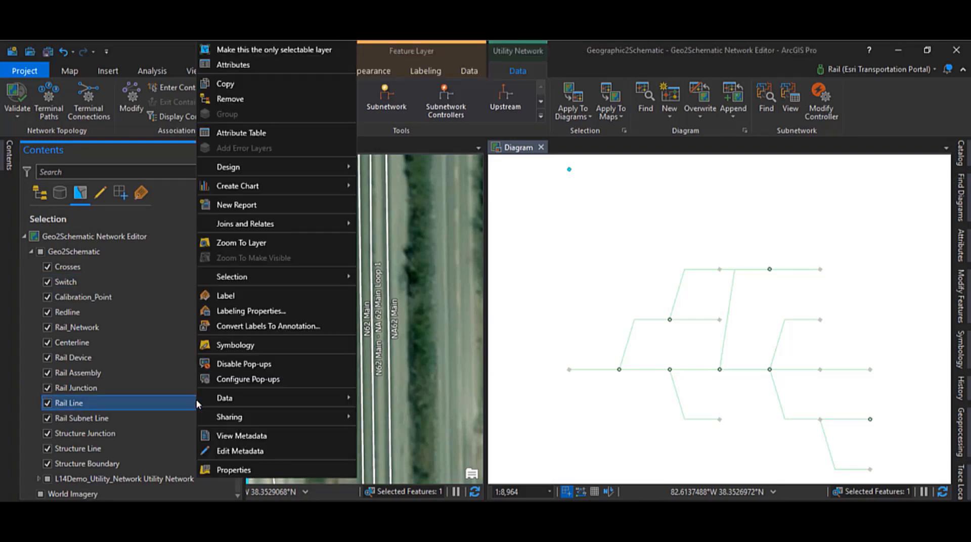
mouse_move(195, 399)
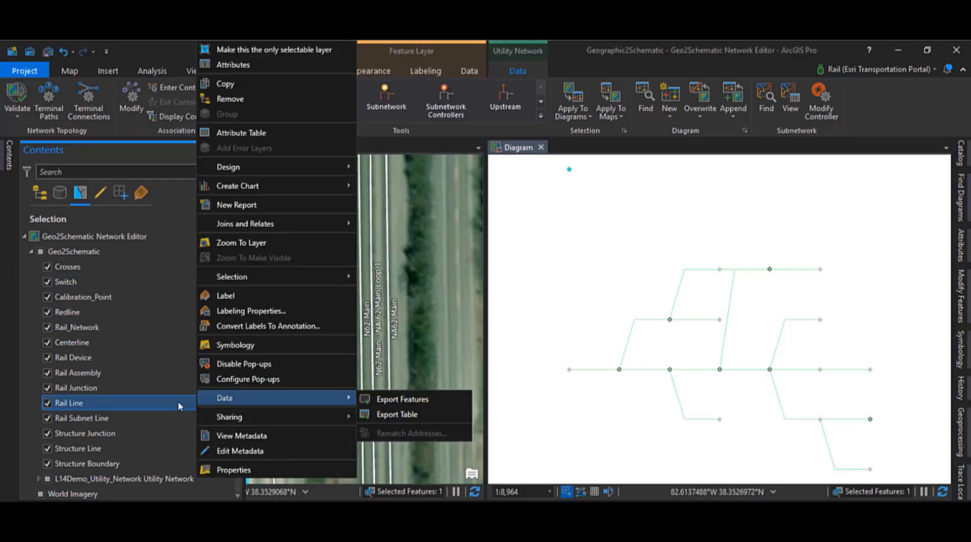
mouse_move(265, 277)
left_click(442, 390)
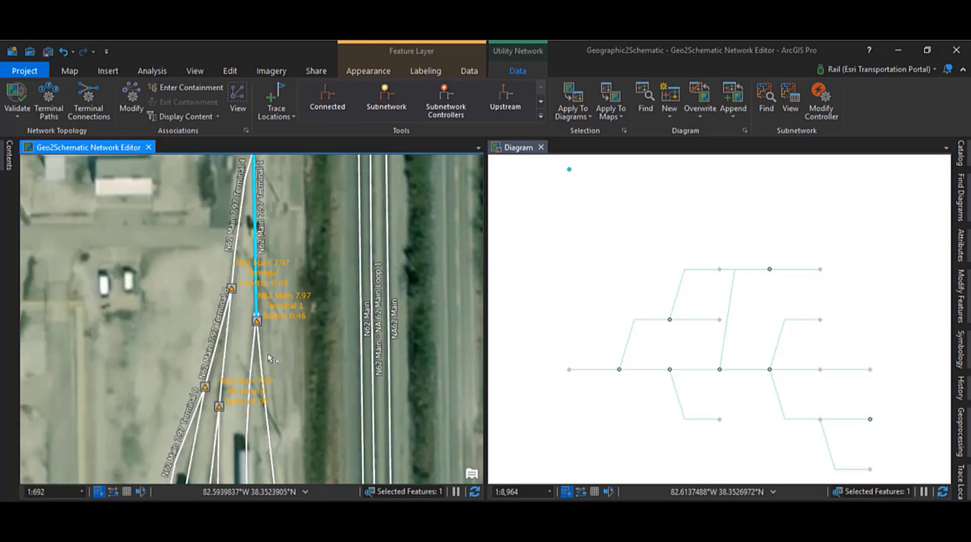
left_click(261, 360)
left_click(254, 361)
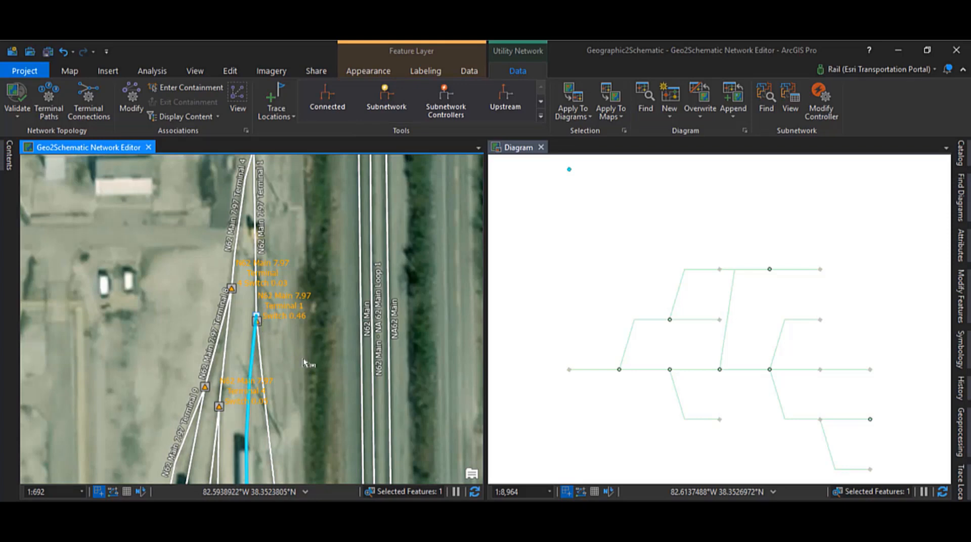
Apply the map's track selection to the network diagram
left_click(593, 371)
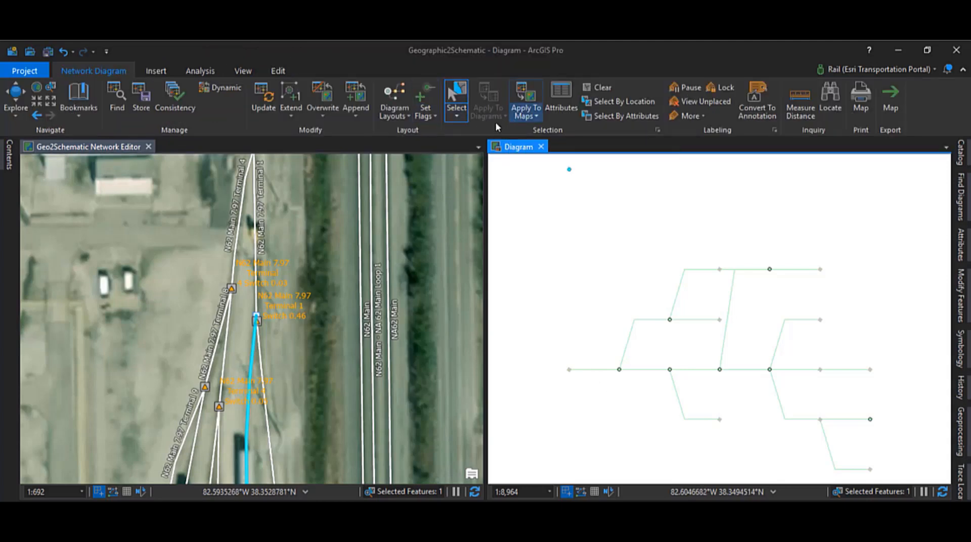
left_click(379, 165)
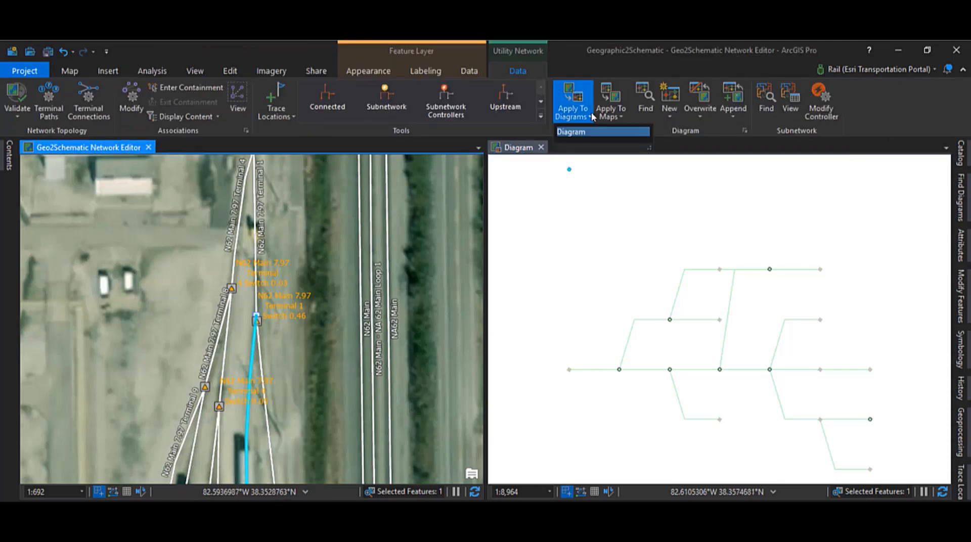
left_click(573, 98)
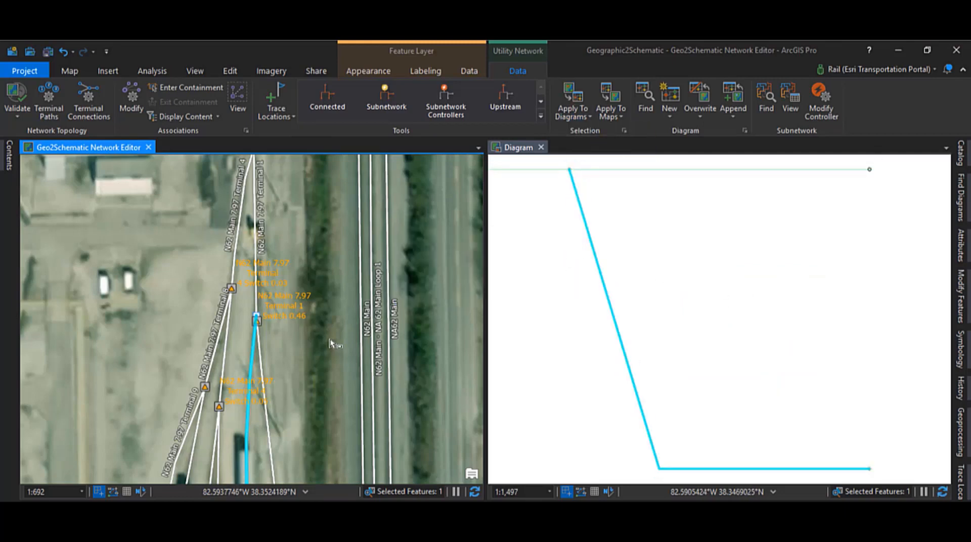
scroll(331, 344, "down", 3)
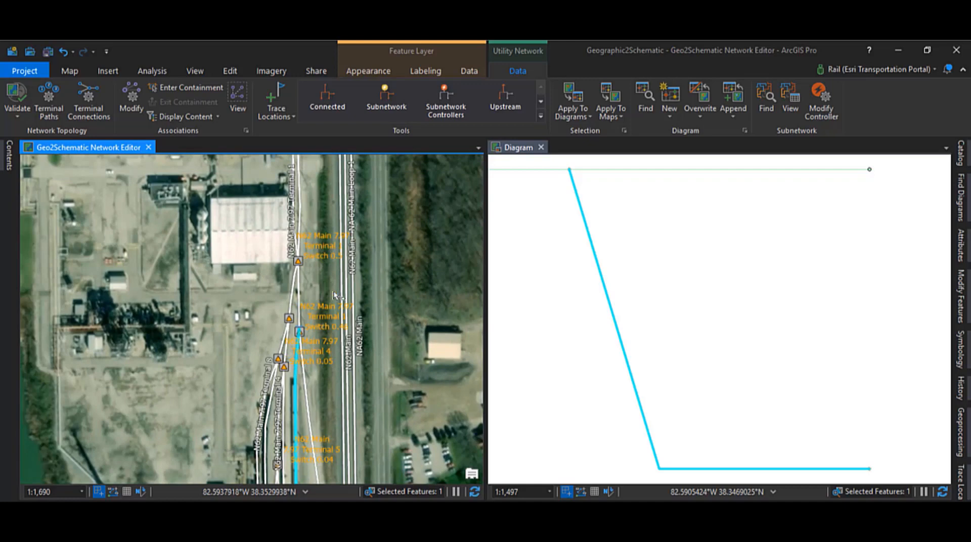
Clear the selected features in both the geographic map and the network diagram
left_click(68, 70)
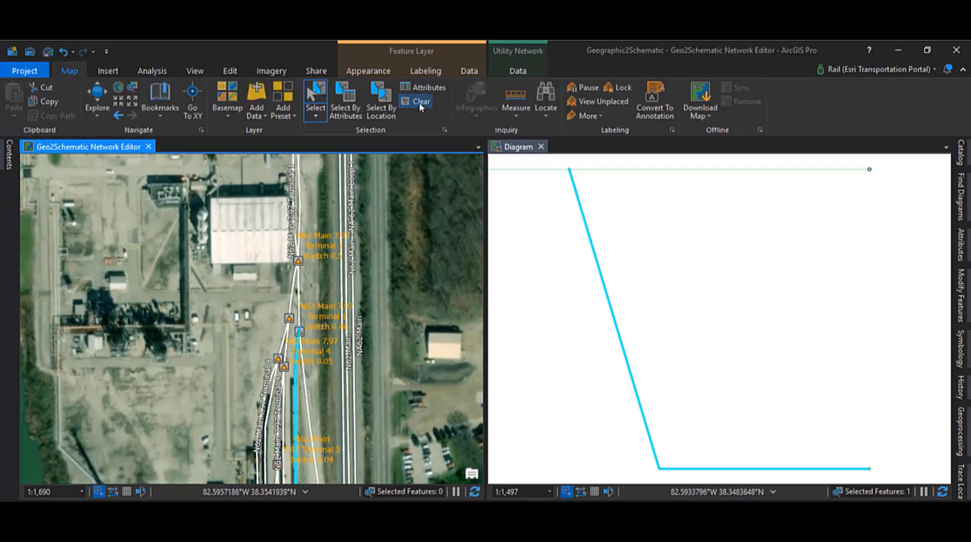
left_click(518, 71)
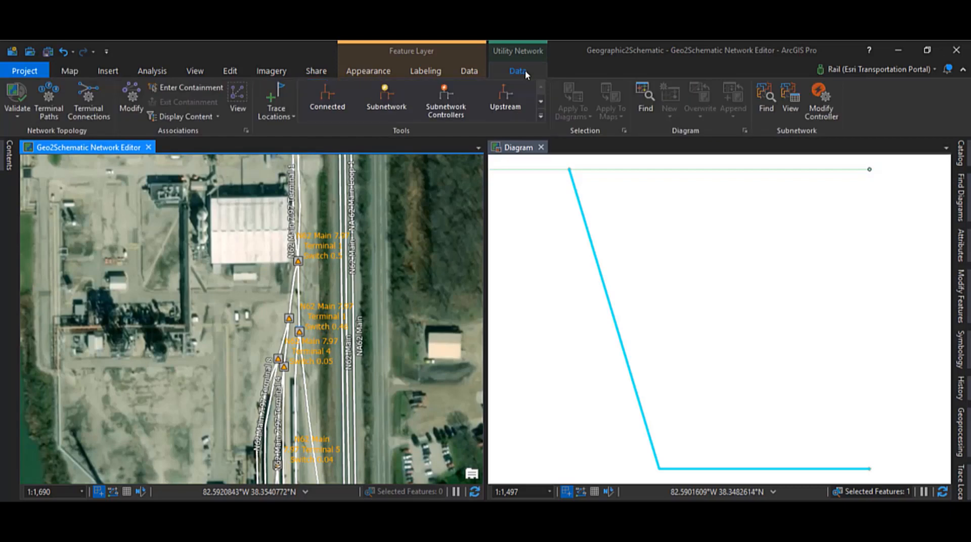
left_click(519, 148)
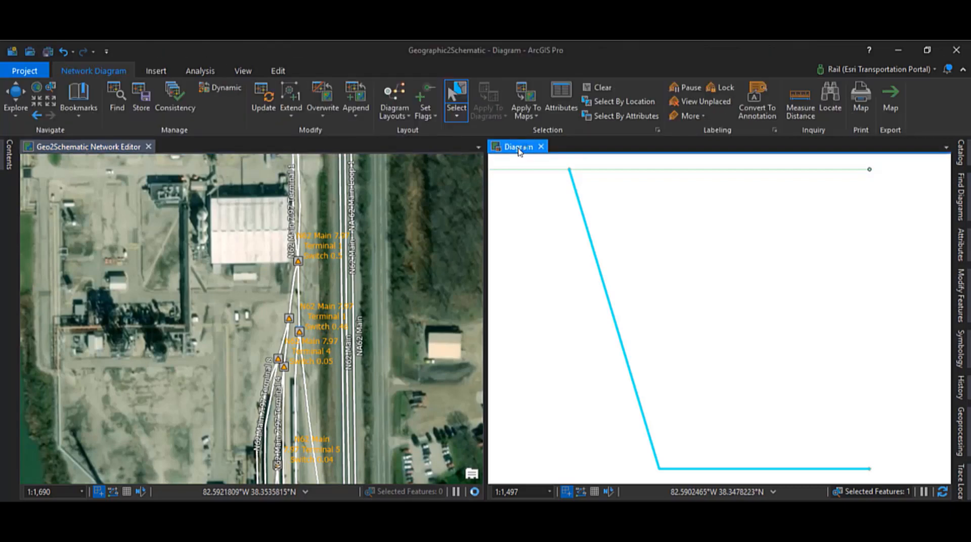
left_click(587, 89)
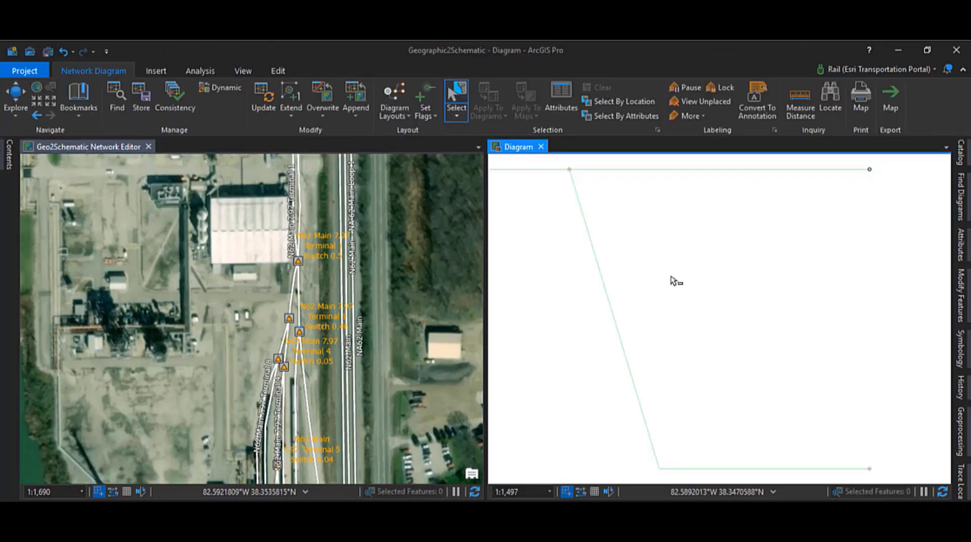
scroll(672, 281, "down", 2)
scroll(676, 281, "down", 3)
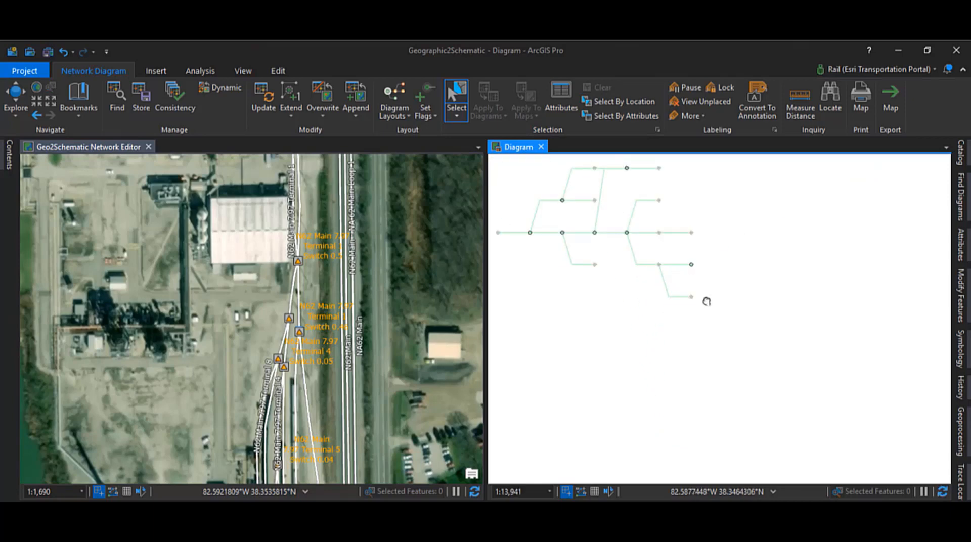
Open the Store Diagram tool with Temporary Diagram as the input network diagram layer
left_click(141, 99)
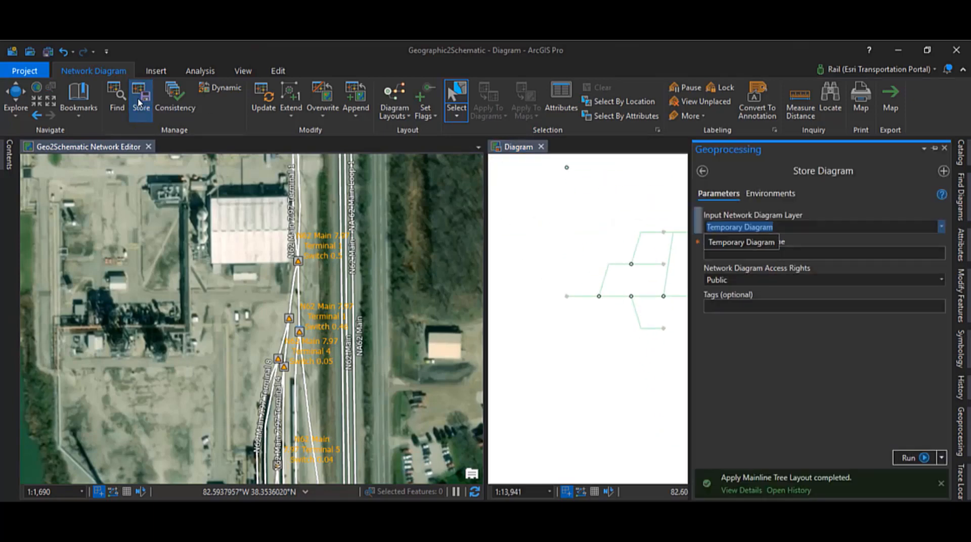
left_click(787, 228)
left_click_drag(787, 228, 702, 227)
type("Dem")
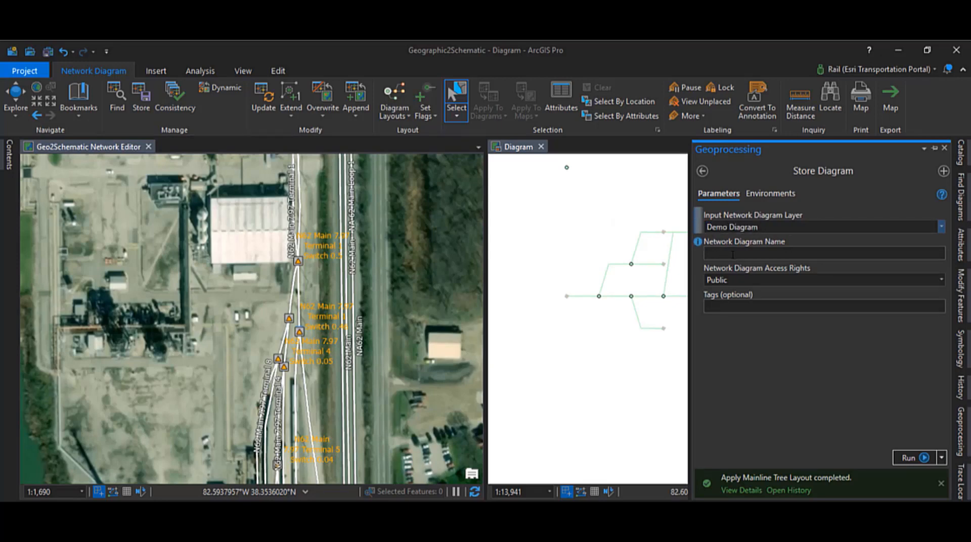
left_click(942, 227)
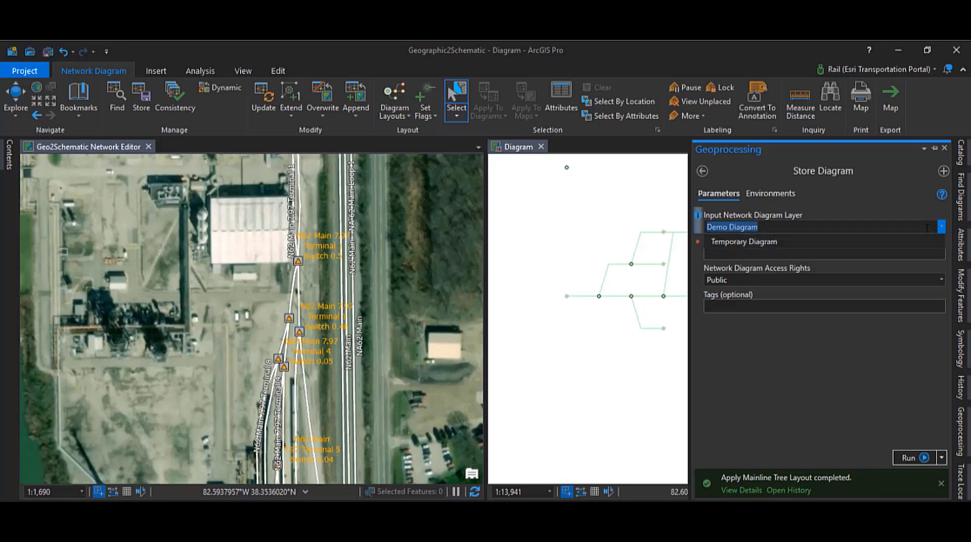
left_click(774, 243)
Store the network diagram under the name Demo Diagram
left_click_drag(782, 226, 668, 229)
key("ctrl+c")
left_click(721, 253)
key("ctrl+v")
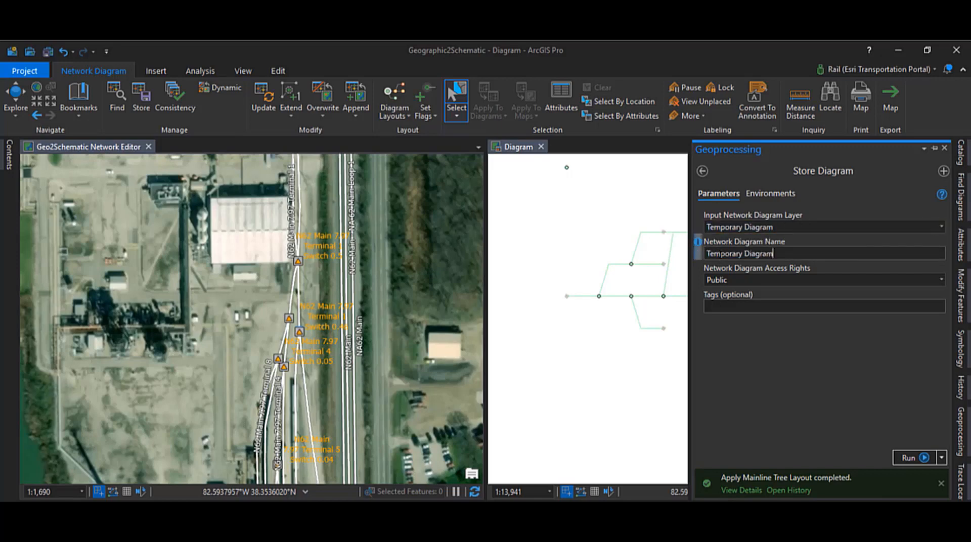
double_click(720, 253)
type("Demo")
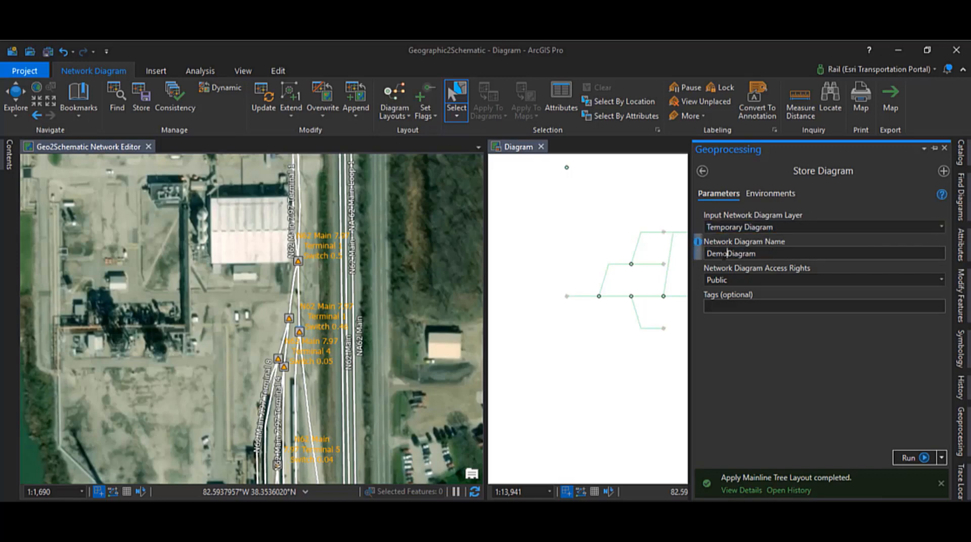
left_click(912, 455)
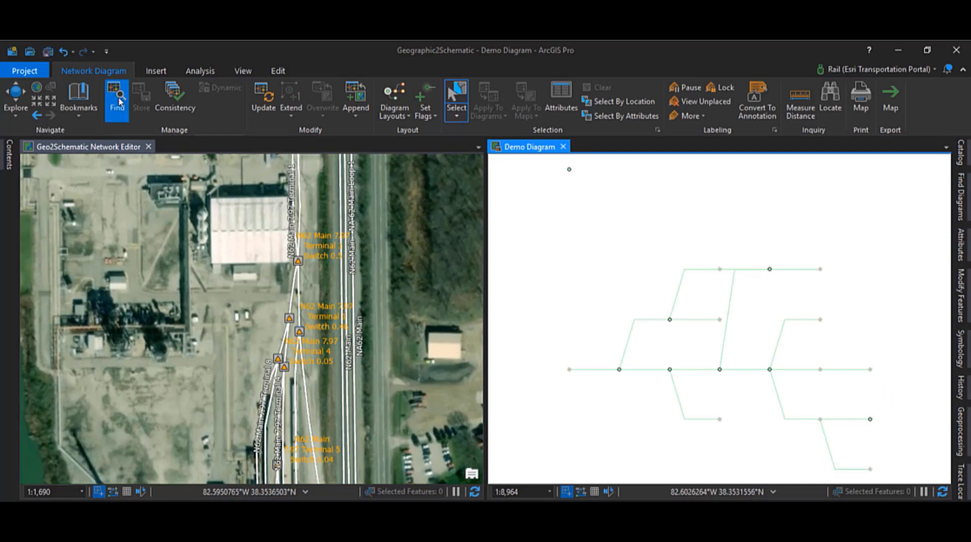
Find Demo Diagram among the stored diagrams and view its Export Diagram Content options
left_click(764, 247)
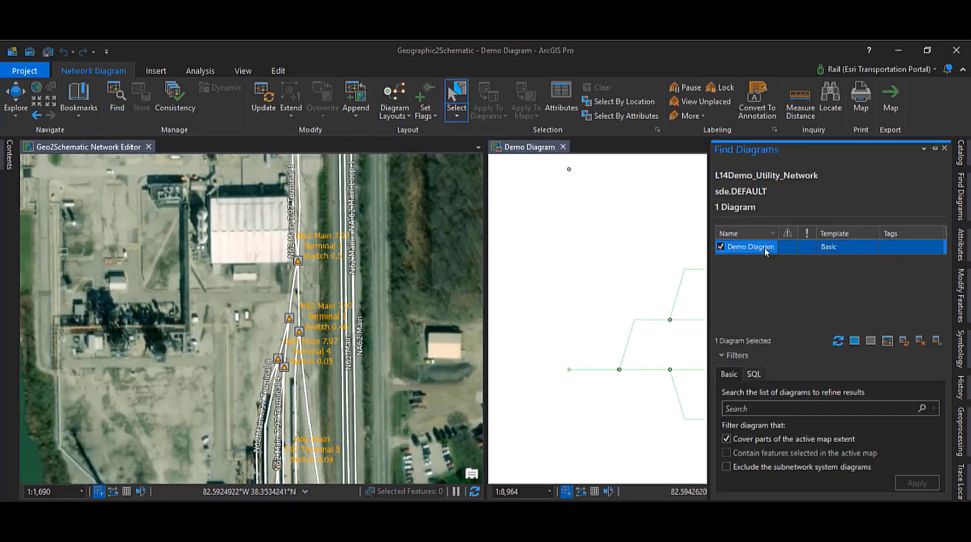
left_click(941, 340)
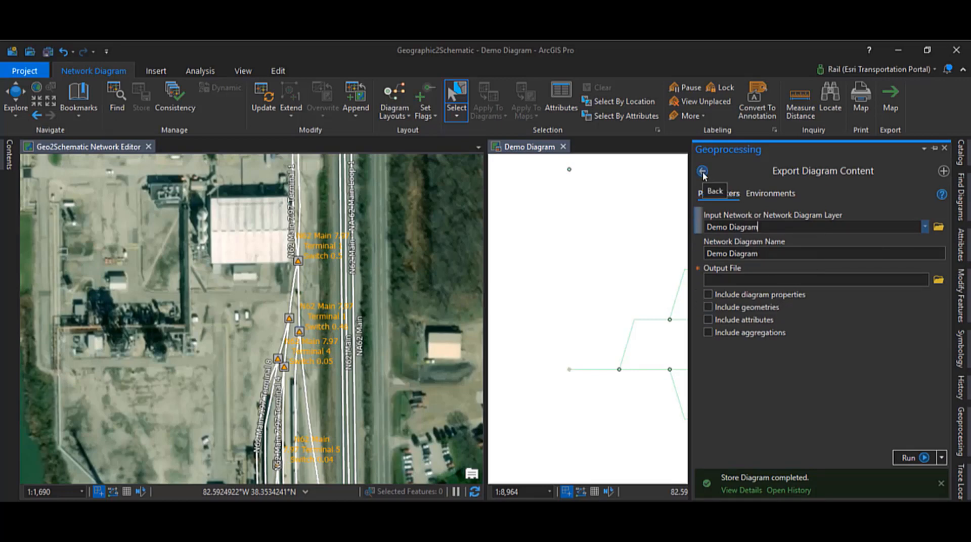
left_click(524, 147)
Start exporting the features of the Demo Diagram's Rail Device sublayer to a feature class
left_click(8, 157)
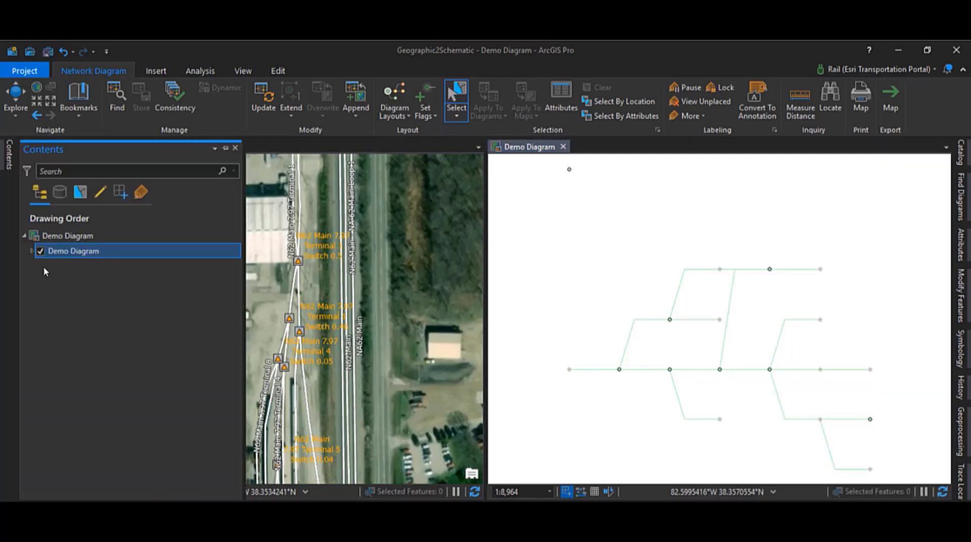
left_click(31, 251)
scroll(118, 402, "down", 2)
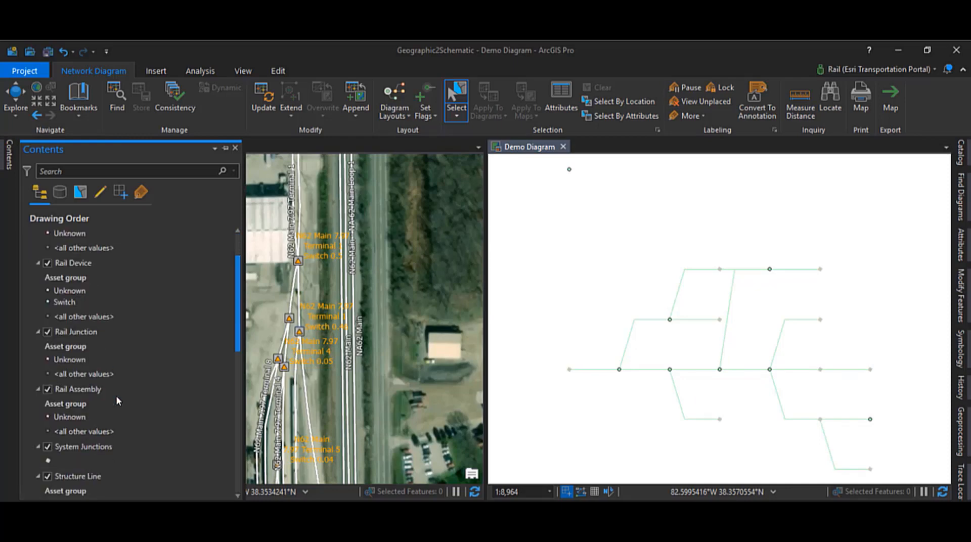
scroll(118, 401, "up", 1)
right_click(87, 294)
mouse_move(137, 369)
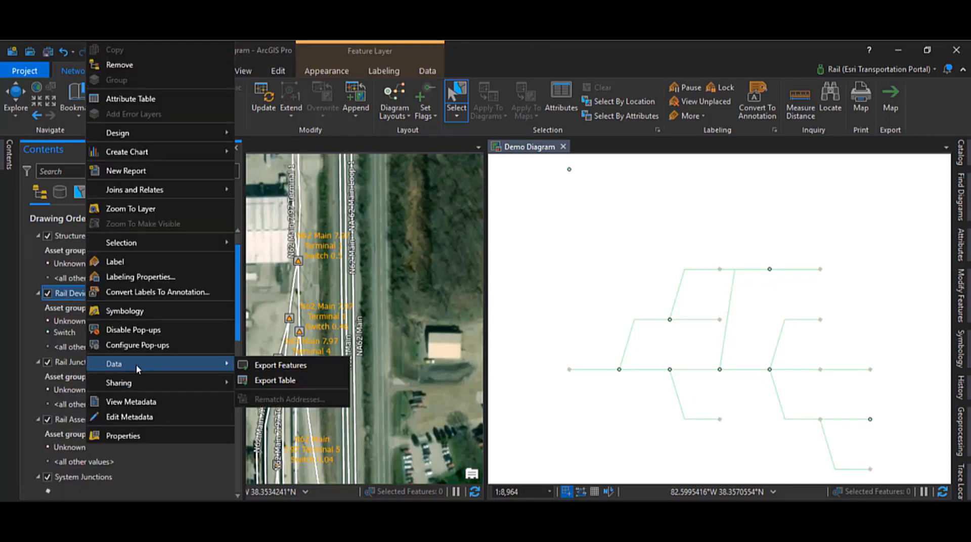
left_click(280, 366)
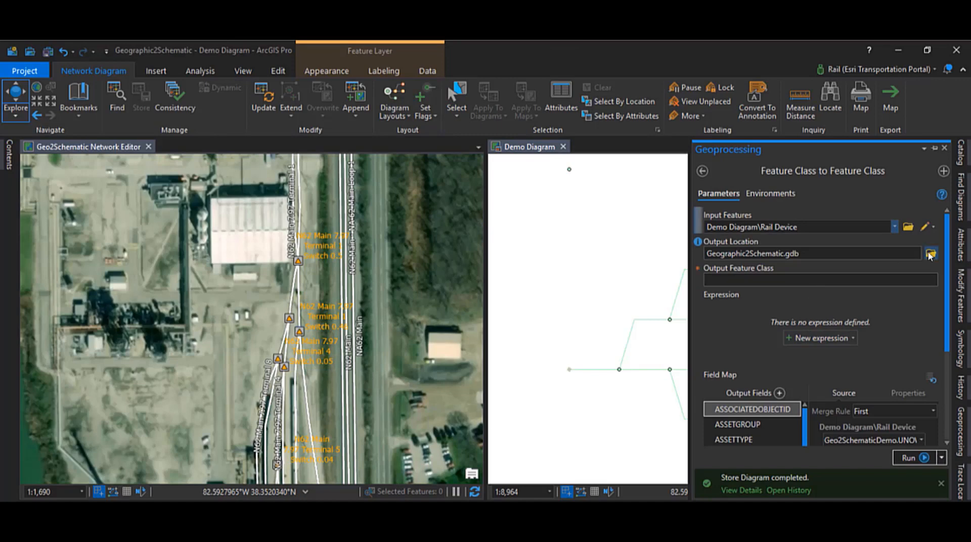
Set the export's output location to the Geo2SchematicDemo.UNOWNER.DiagramLRS dataset in RailUtilityNetwork_demo.sde
left_click(930, 254)
left_click(102, 251)
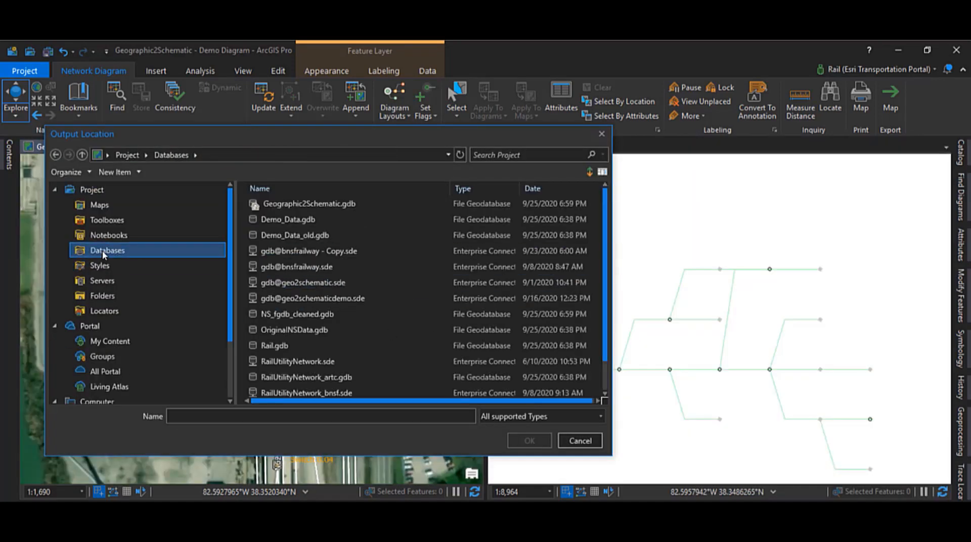
scroll(347, 368, "down", 1)
double_click(326, 375)
left_click(349, 205)
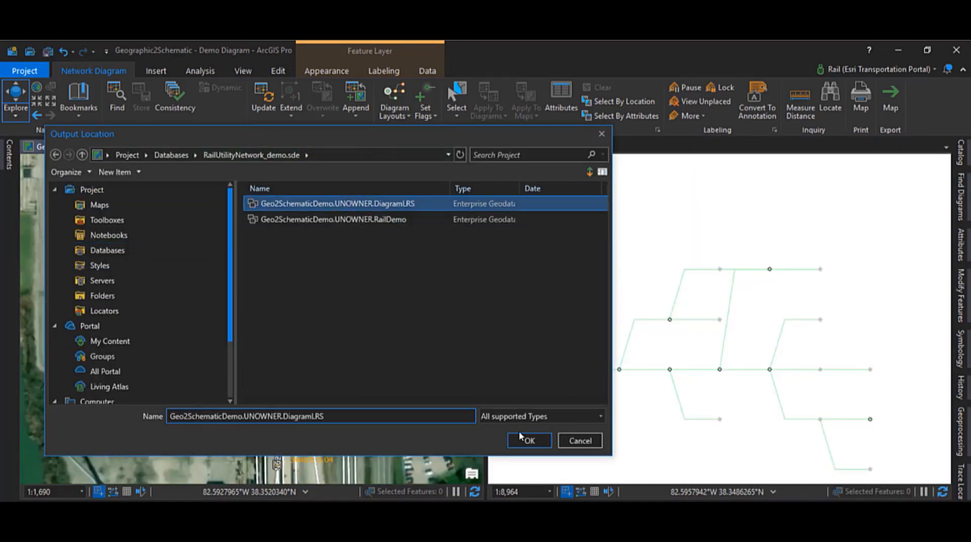
left_click(526, 440)
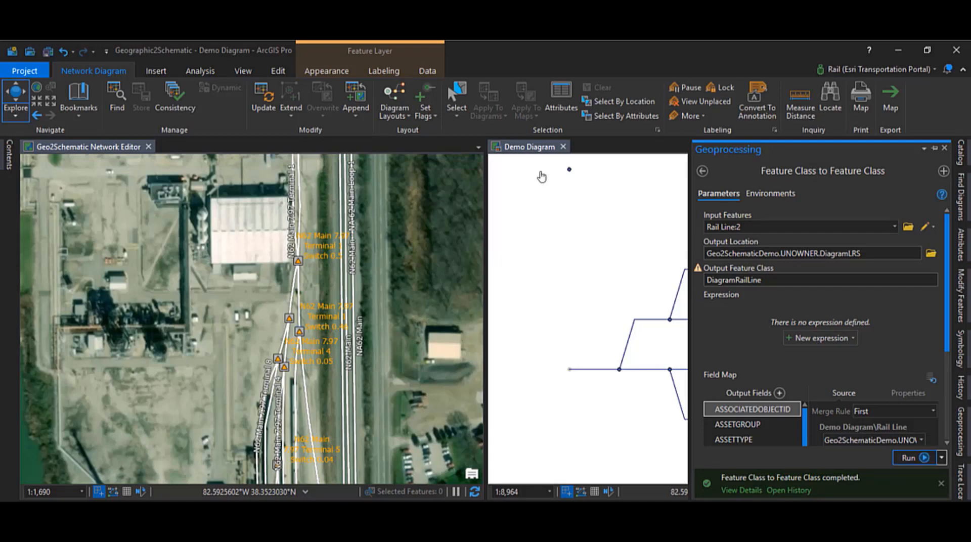
Inspect the route attributes of an exported rail line in the upper branch of the Demo Diagram
left_click(531, 147)
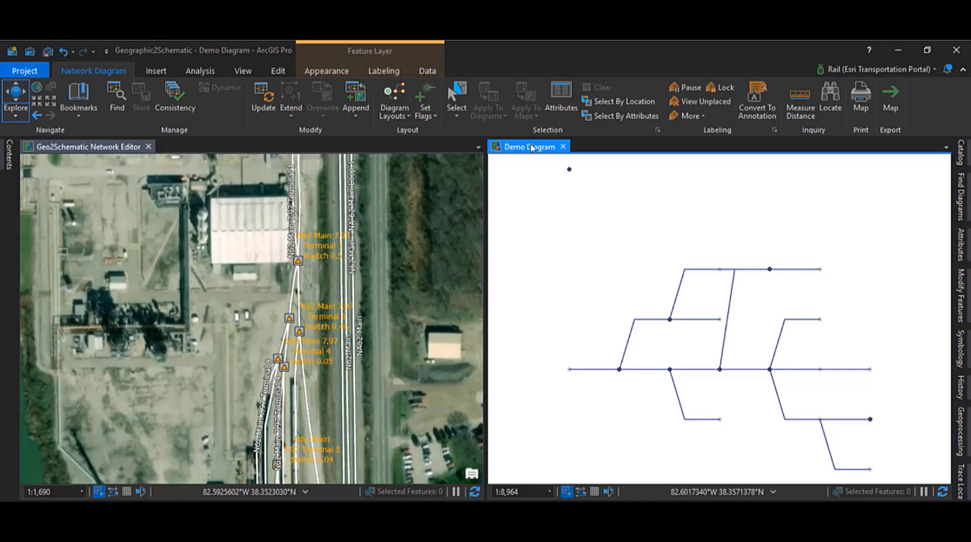
left_click(778, 271)
scroll(146, 343, "down", 5)
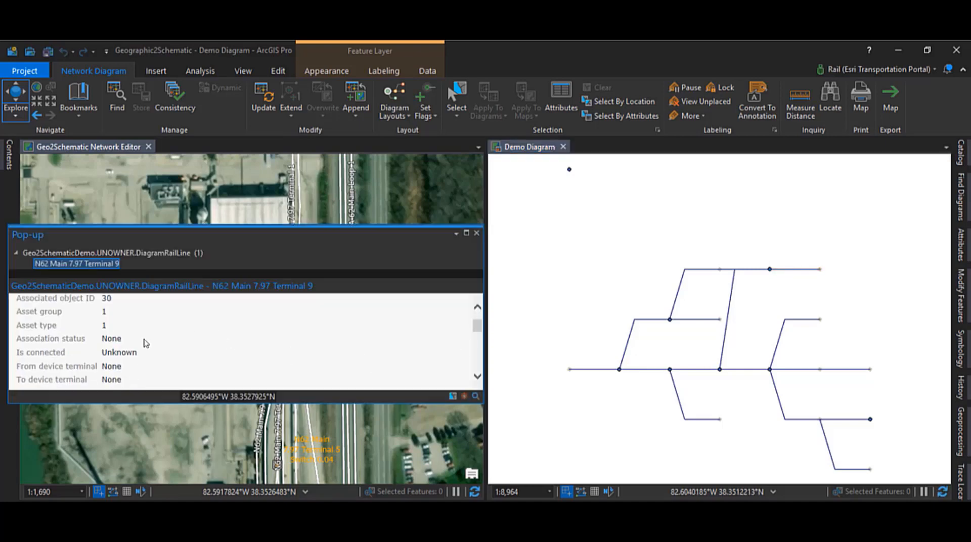
scroll(146, 343, "down", 1)
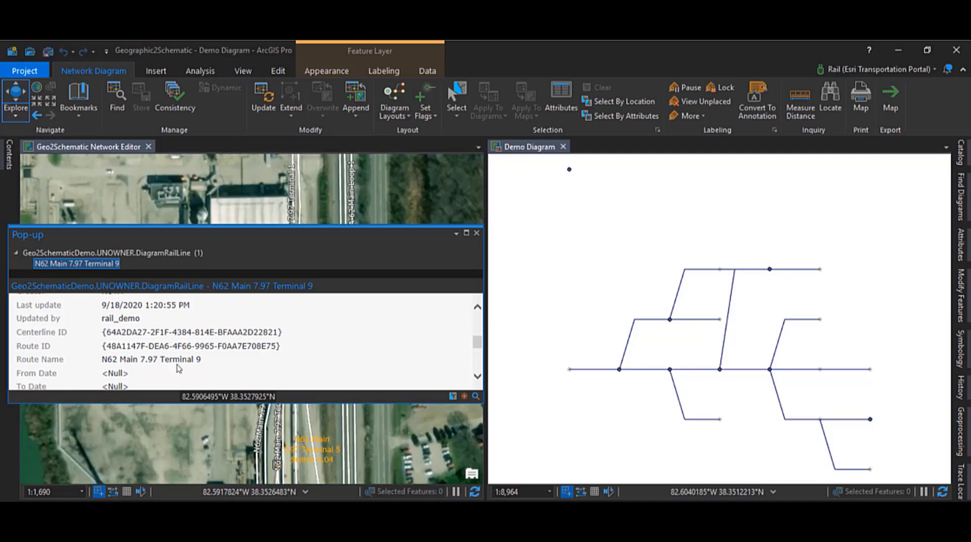
left_click(477, 233)
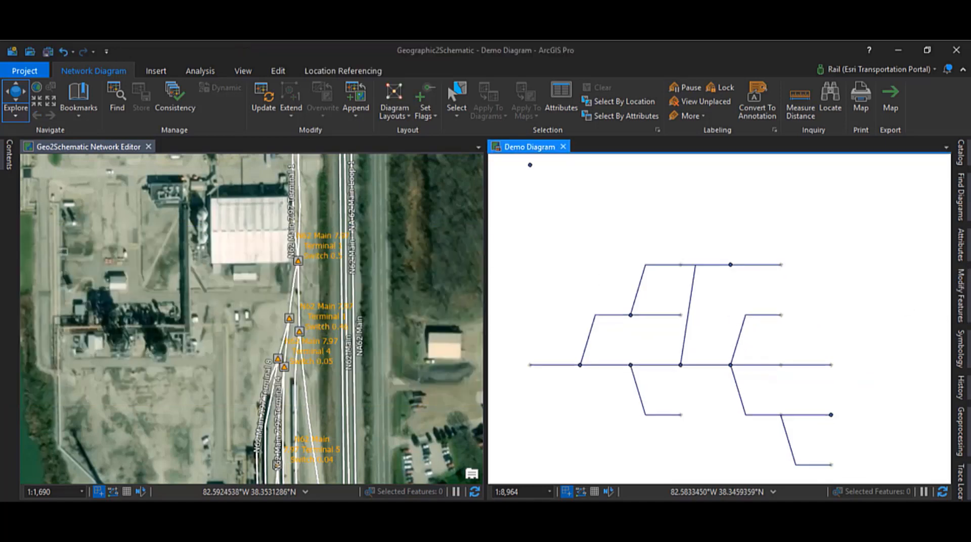
Create the LRS dlrsSchematic in the Geo2SchematicDemo.UNOWNER.DiagramLRS dataset with spatial reference NAD_1983_UTM_Zone_16N
left_click(962, 440)
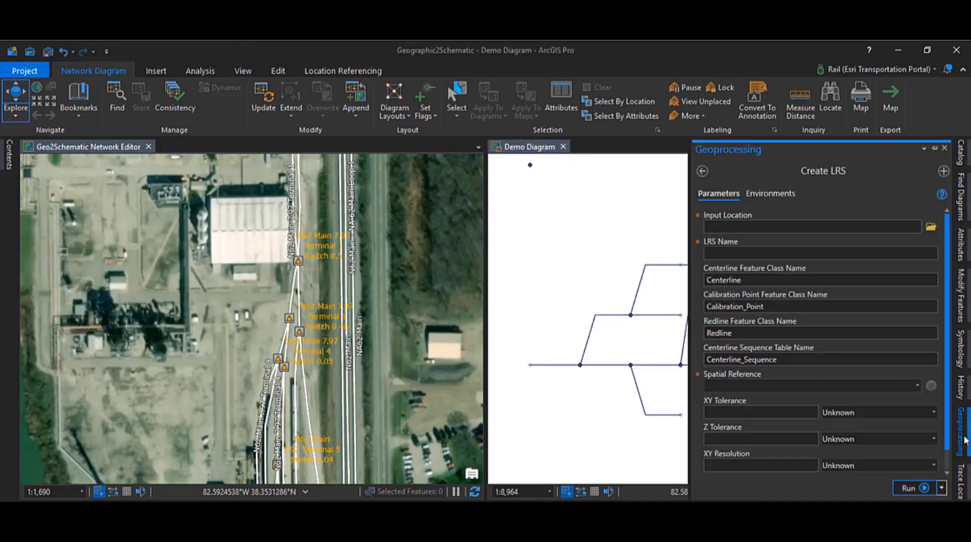
left_click(931, 227)
left_click(395, 205)
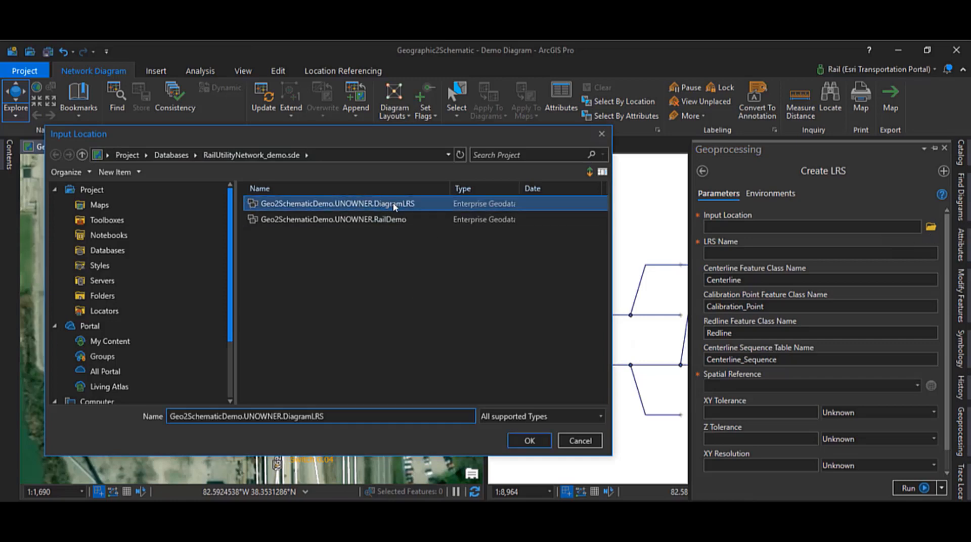
left_click(529, 440)
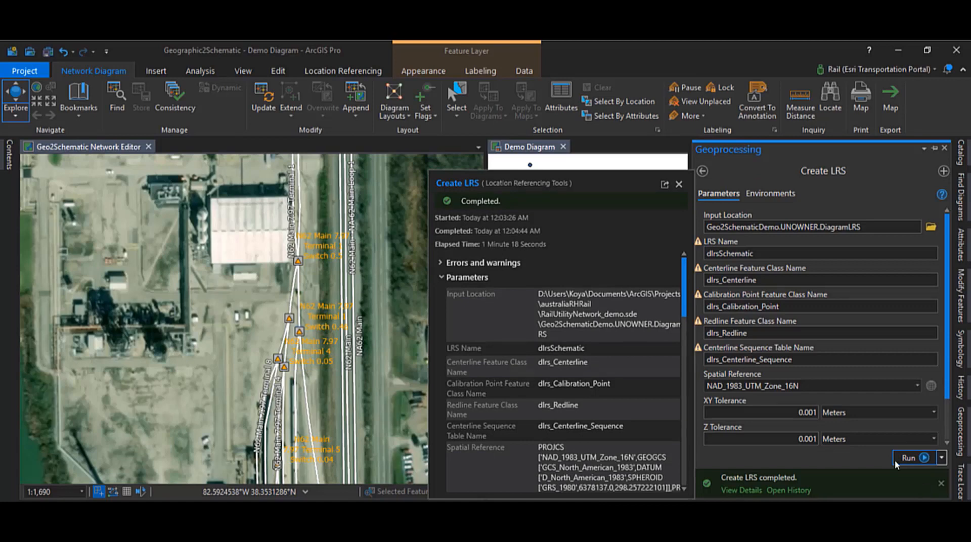
Examine the DiagramLRS dataset's contents and the location referencing properties of the dlrs_Centerline feature class
left_click(960, 161)
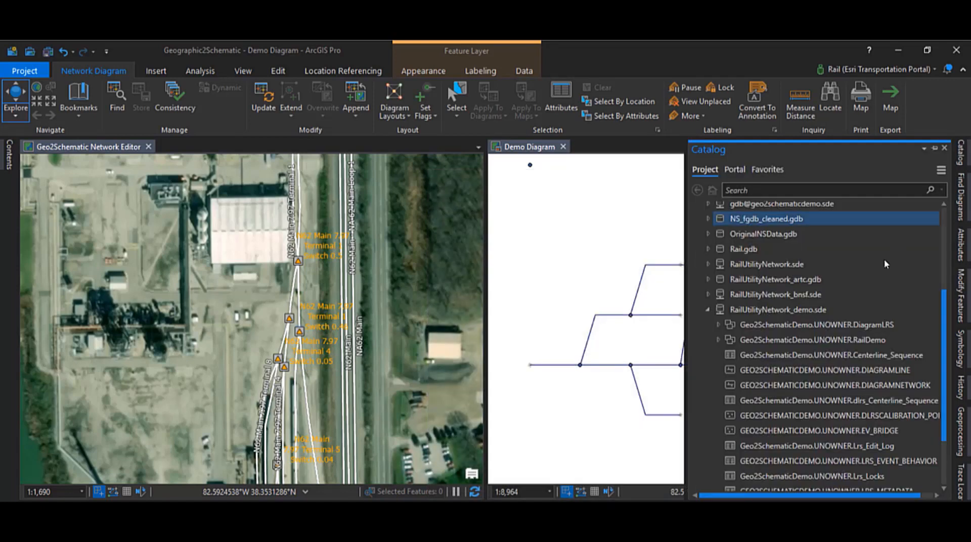
left_click(817, 326)
left_click(718, 325)
left_click(909, 401)
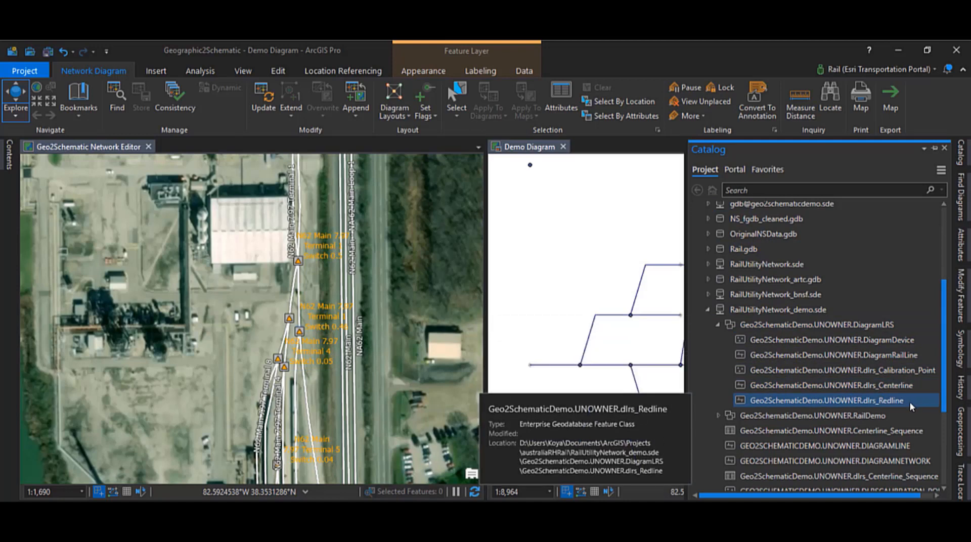
right_click(907, 387)
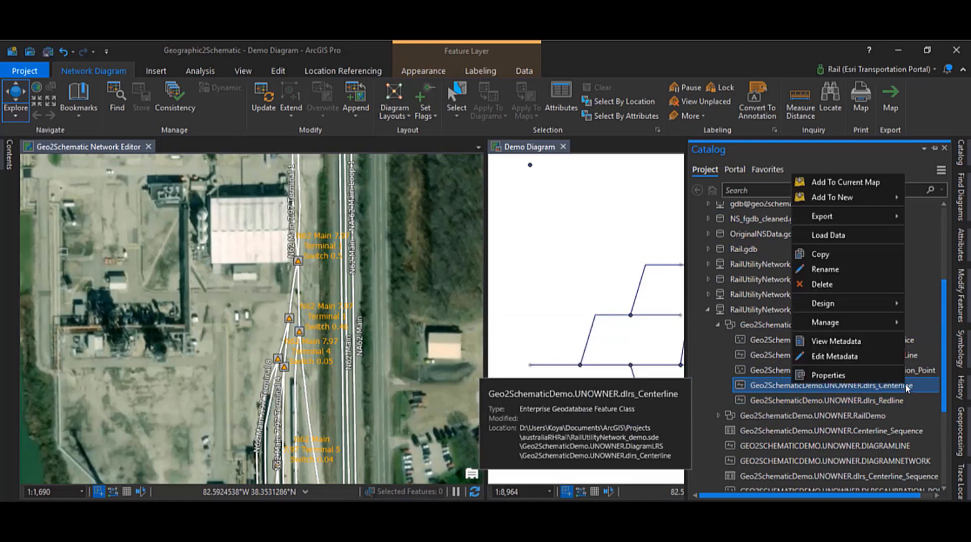
left_click(860, 375)
left_click(334, 213)
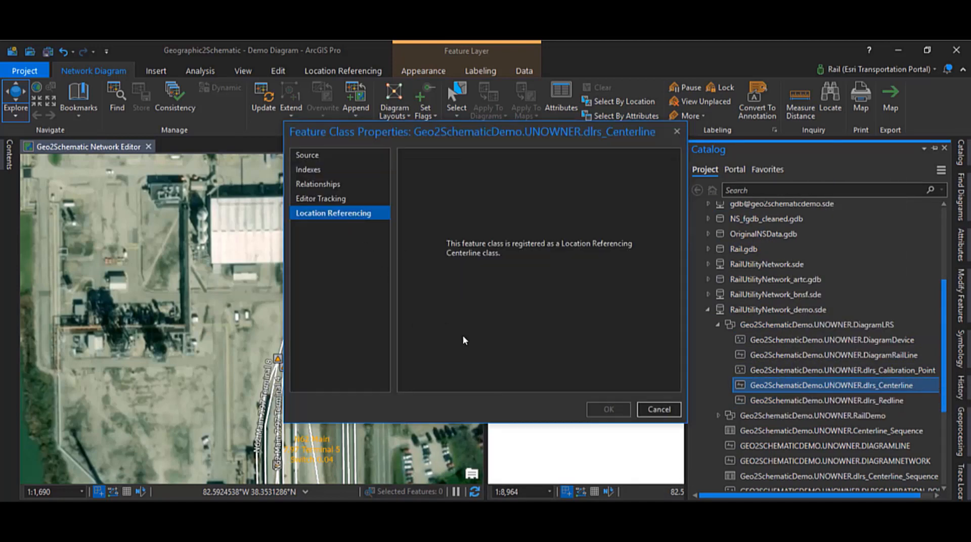
left_click(666, 410)
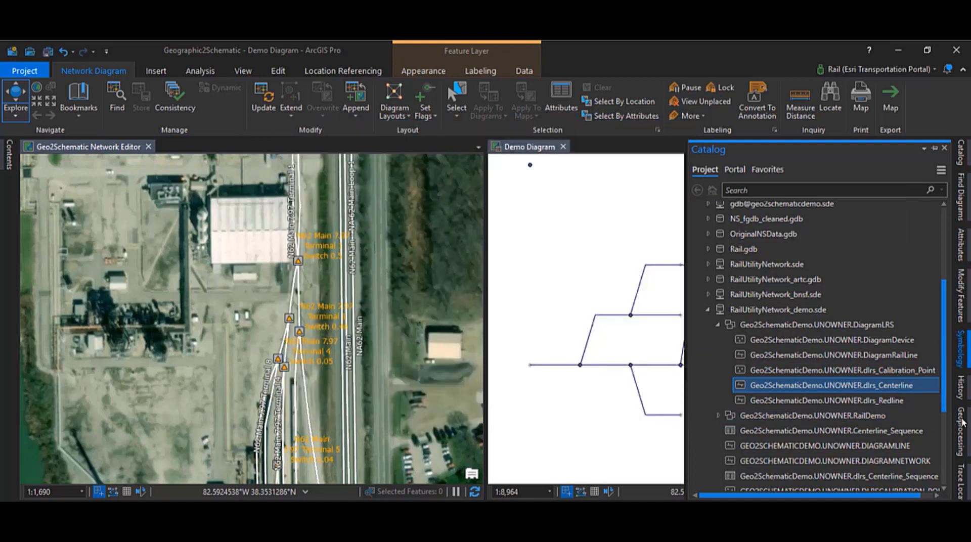
Create an LRS network named dlrsSchematicNetwork in dlrsSchematic, with RouteId and RouteName fields and miles as the measure unit
left_click(961, 423)
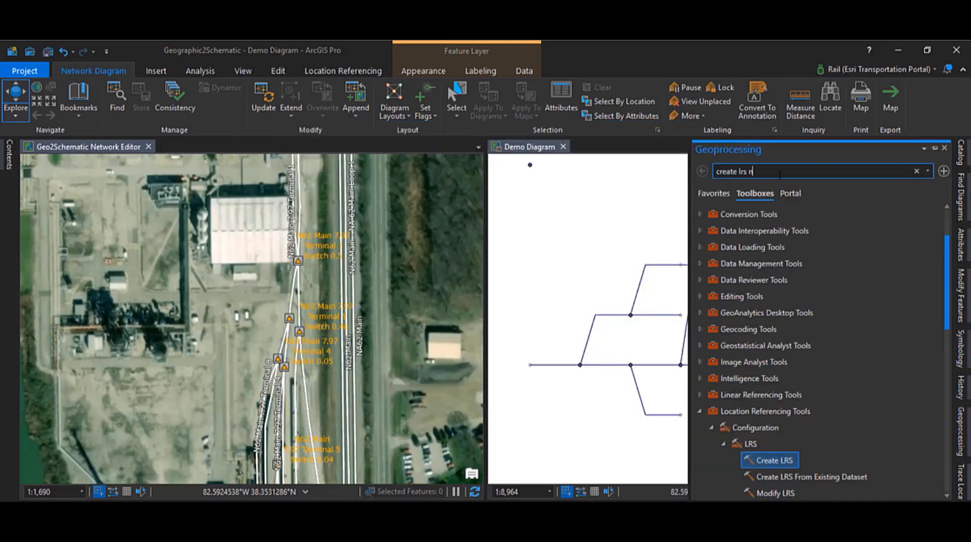
left_click(793, 208)
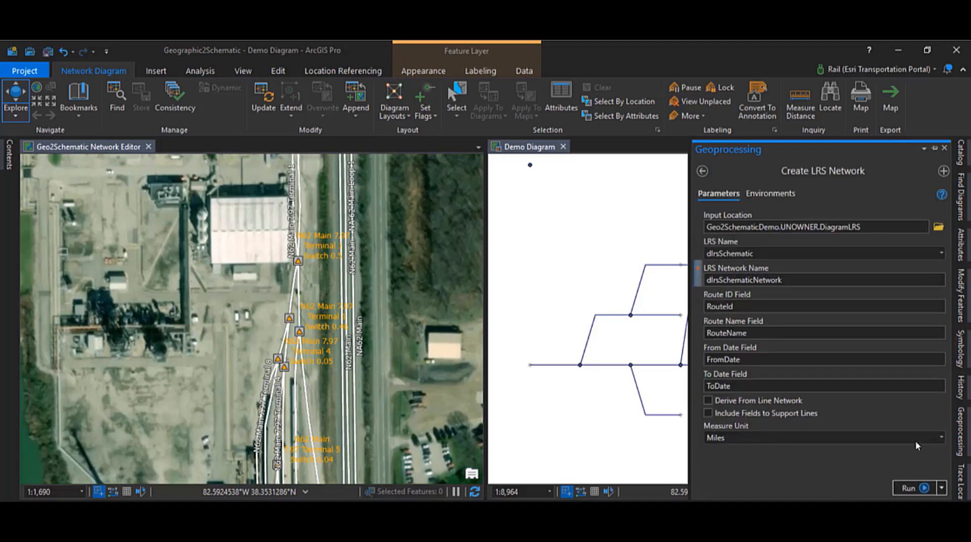
left_click(922, 485)
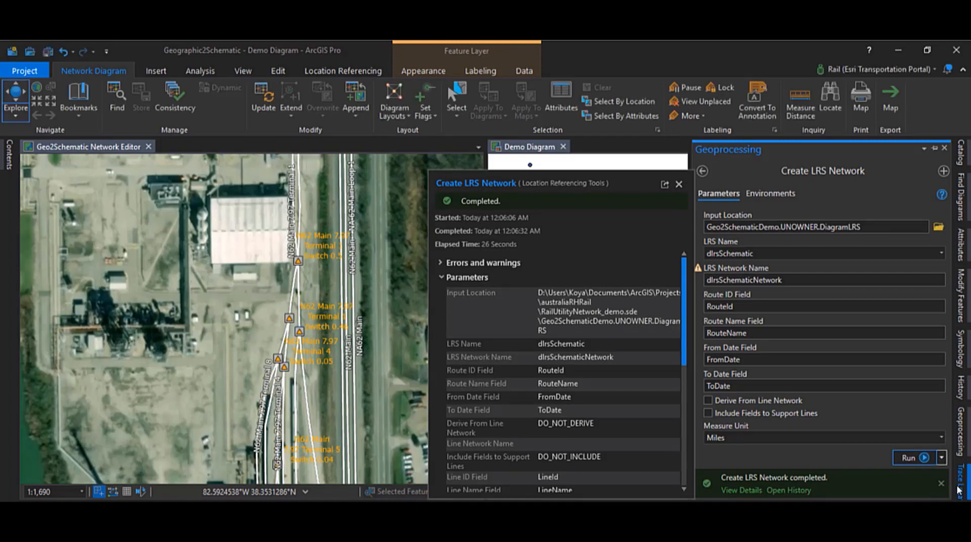
Check the location referencing properties of the dlrsSchematicNetwork feature class in the DiagramLRS dataset
left_click(960, 153)
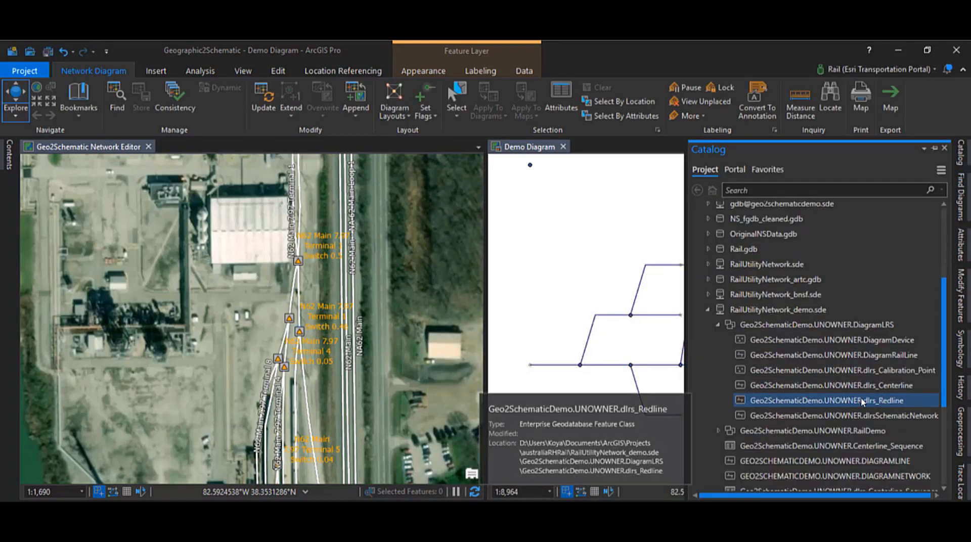
right_click(863, 415)
left_click(839, 406)
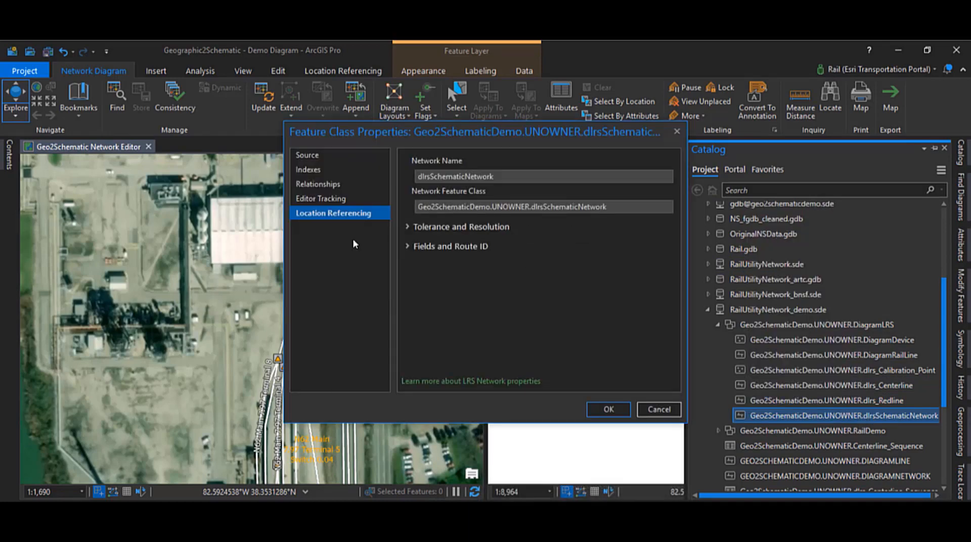
left_click(659, 410)
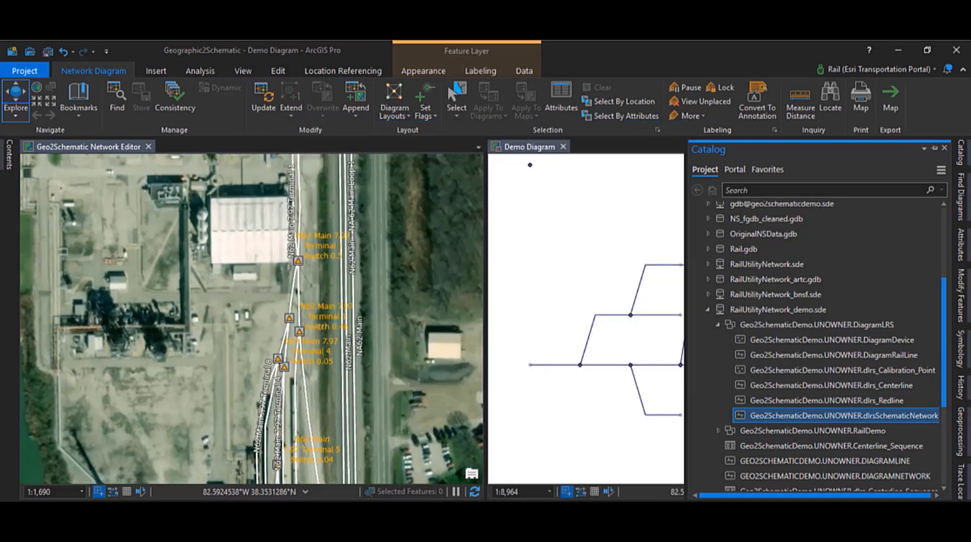
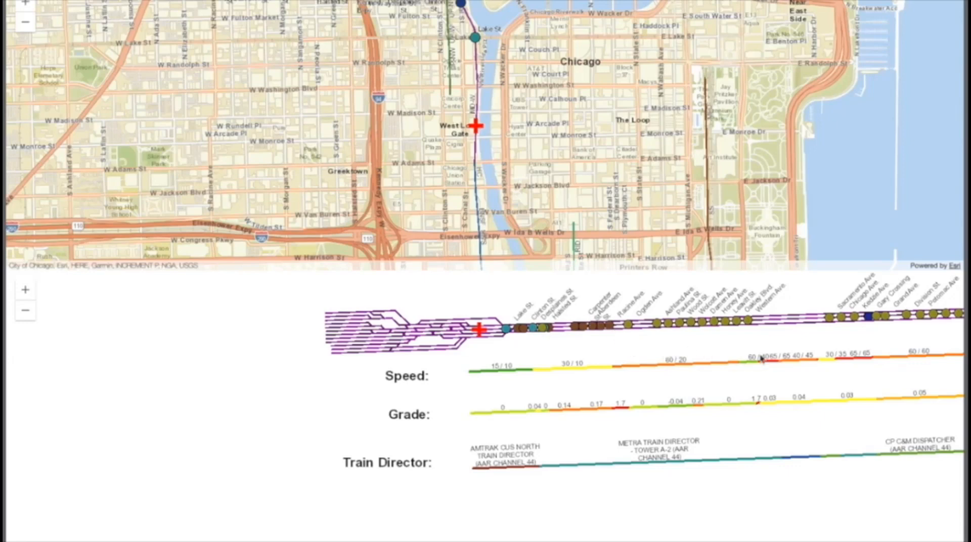
In the web track viewer, go along the schematic to Potomac Ave and view the track location in both map and schematic
left_click_drag(806, 351, 363, 398)
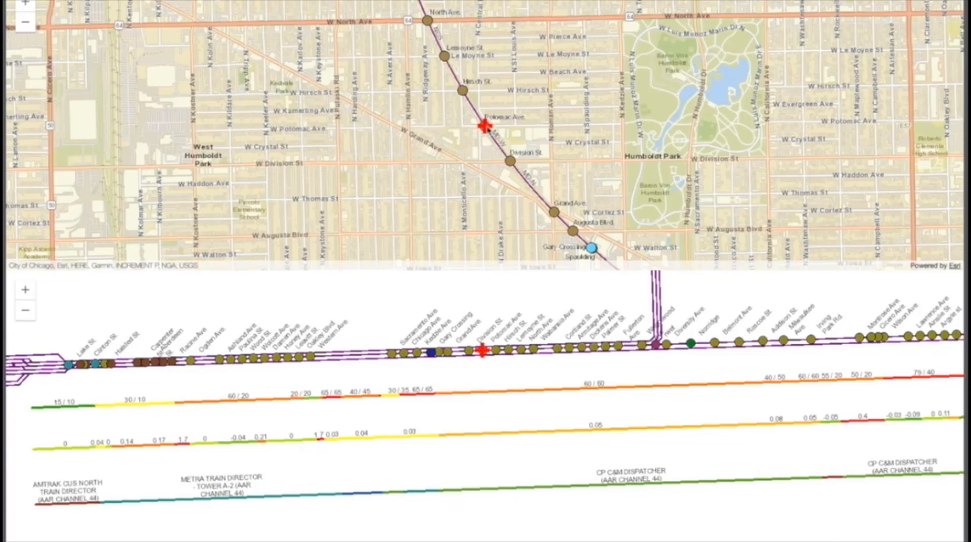
left_click(487, 128)
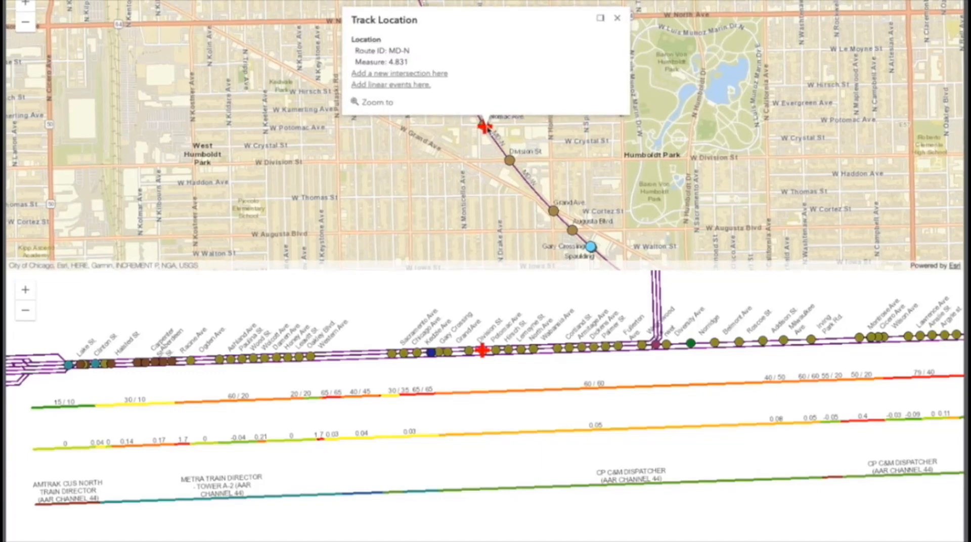
left_click(483, 351)
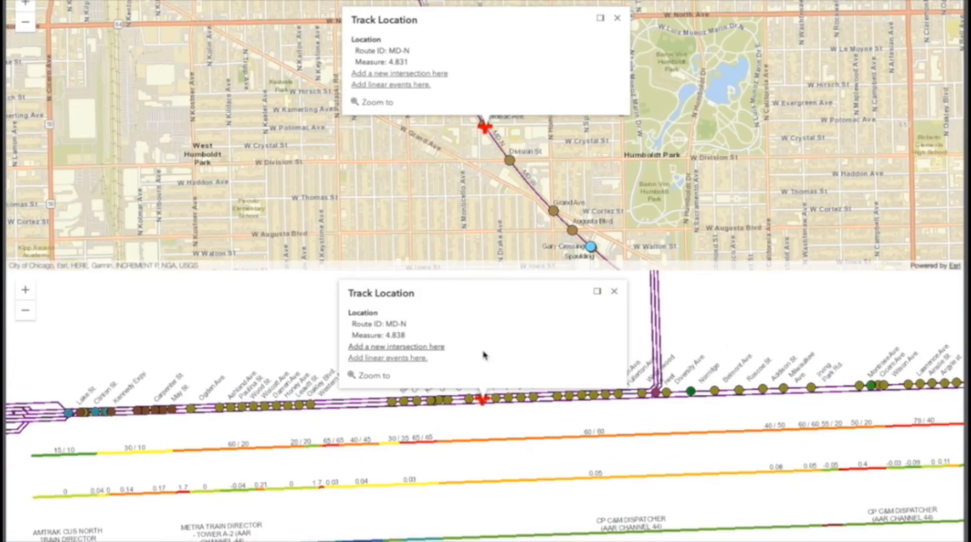
Follow the MD-N track to the Golf Rd crossing and start adding a new intersection at that track location
left_click_drag(729, 433, 174, 463)
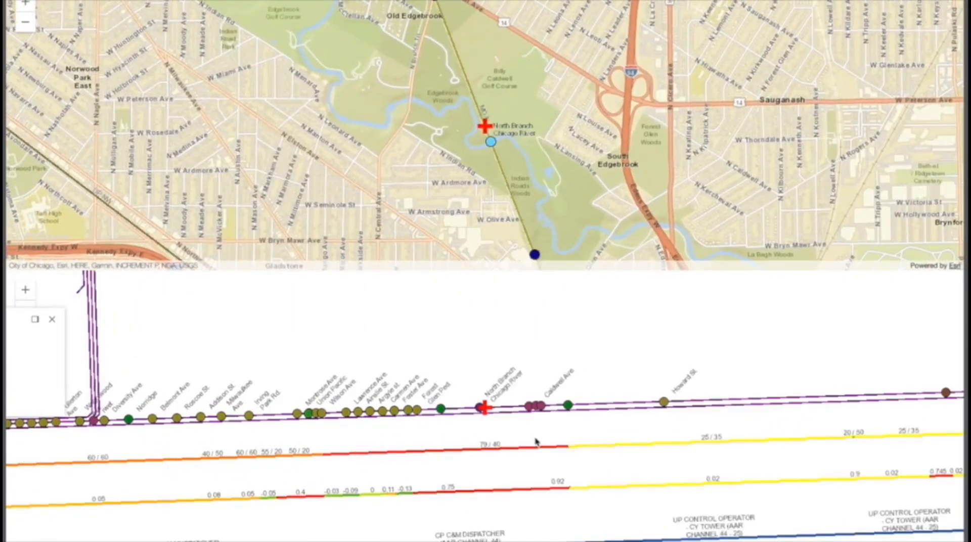
left_click_drag(688, 442, 329, 404)
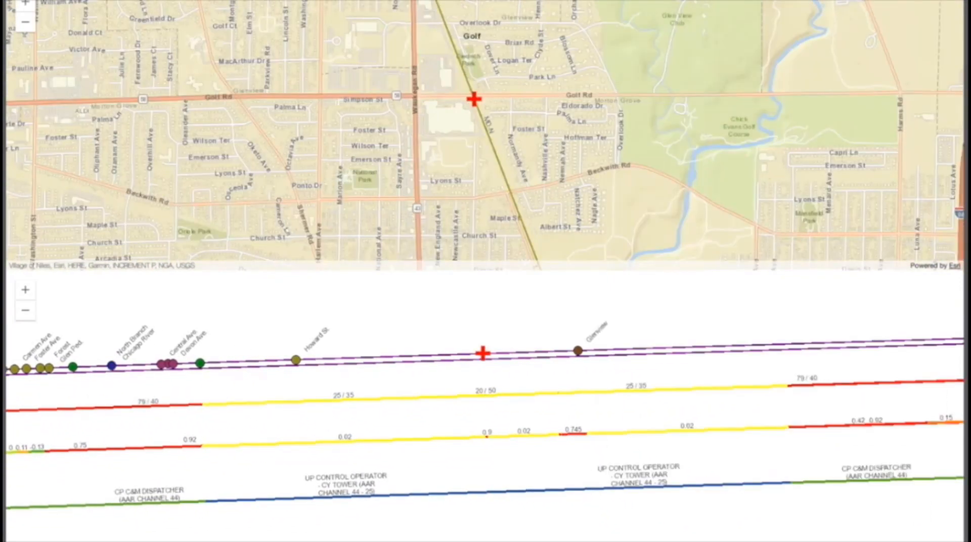
left_click(474, 99)
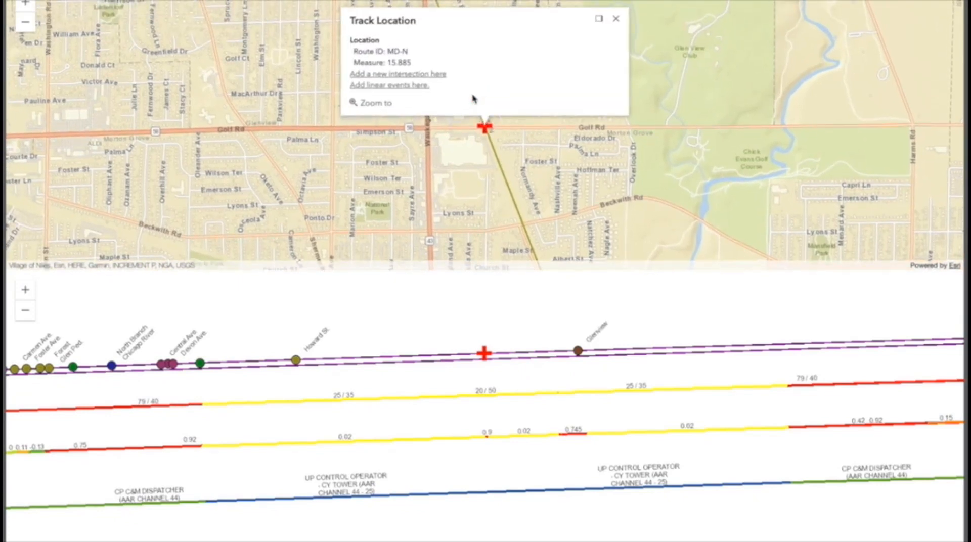
left_click(435, 76)
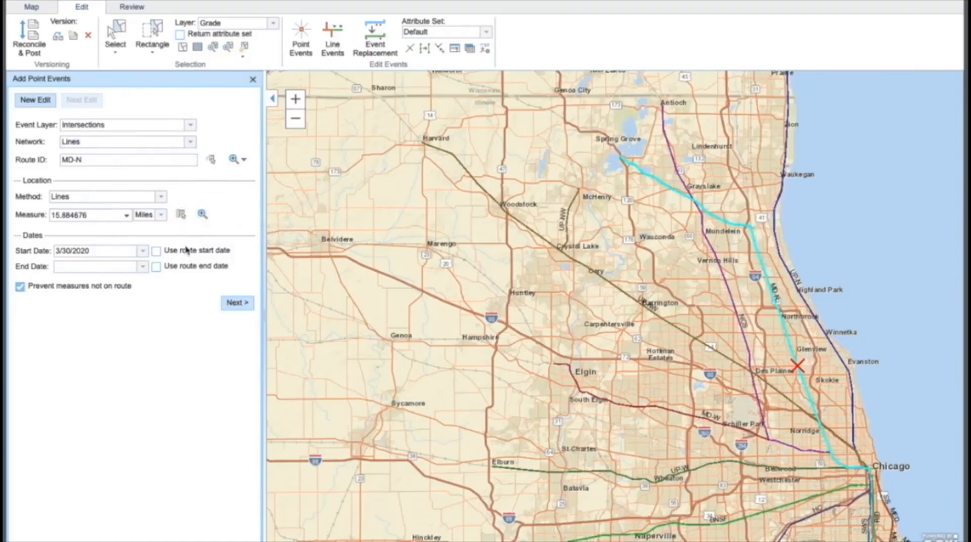
Save the new MD-N intersection event with IntersectionType Road, IntersectionGrade At-grade and CrossingName Golf
left_click(244, 303)
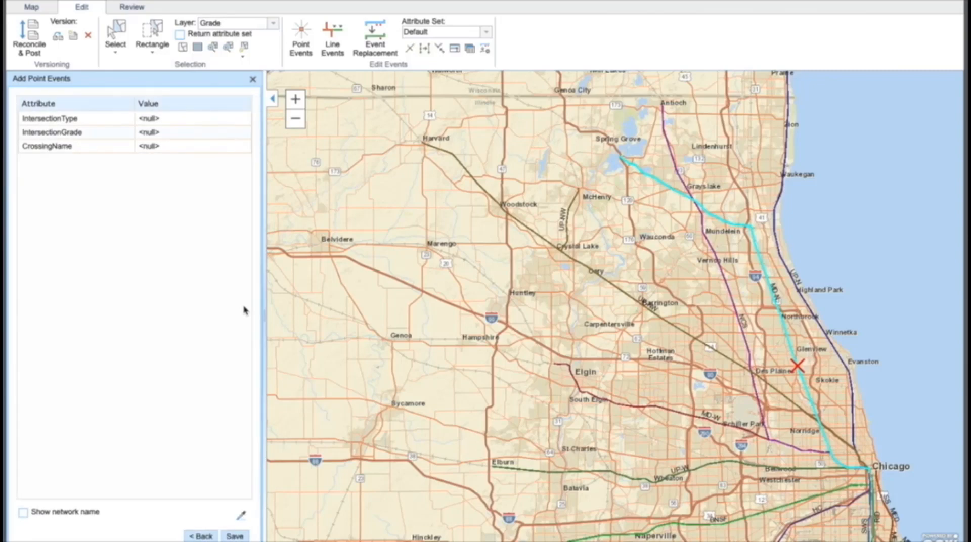
left_click(174, 120)
left_click(242, 122)
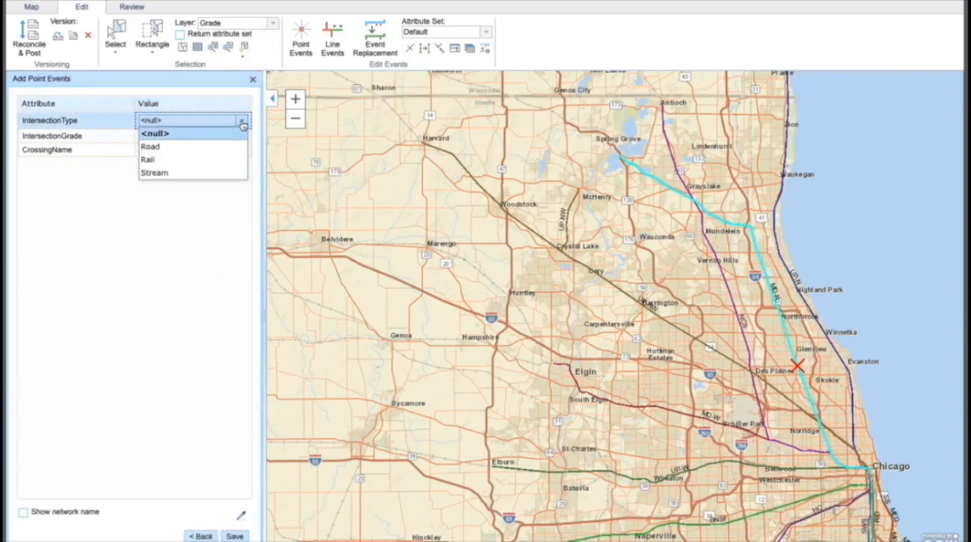
left_click(198, 146)
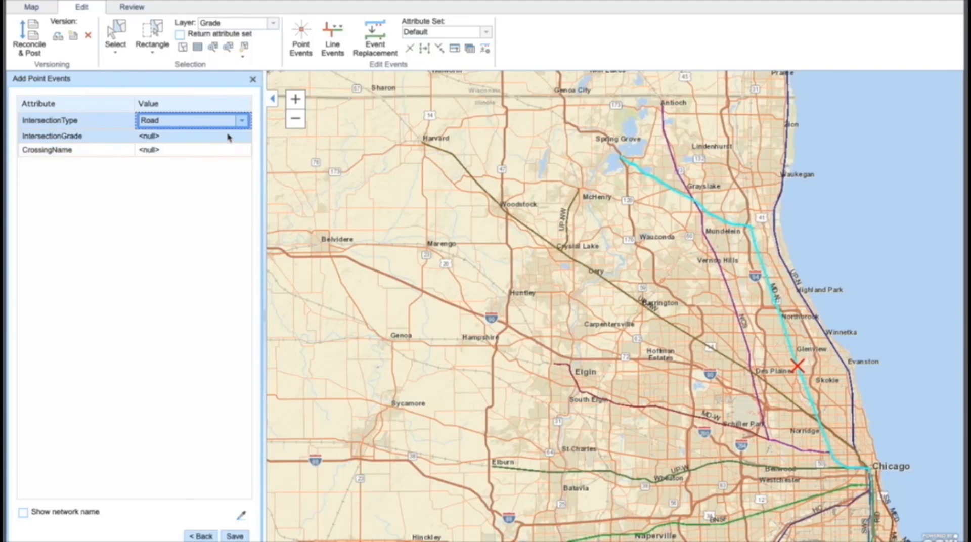
left_click(227, 138)
left_click(242, 135)
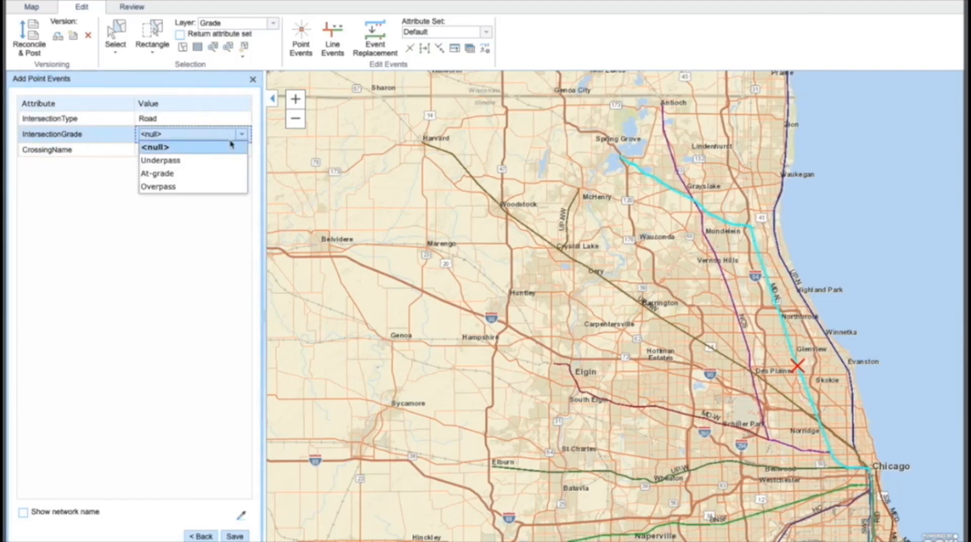
left_click(200, 173)
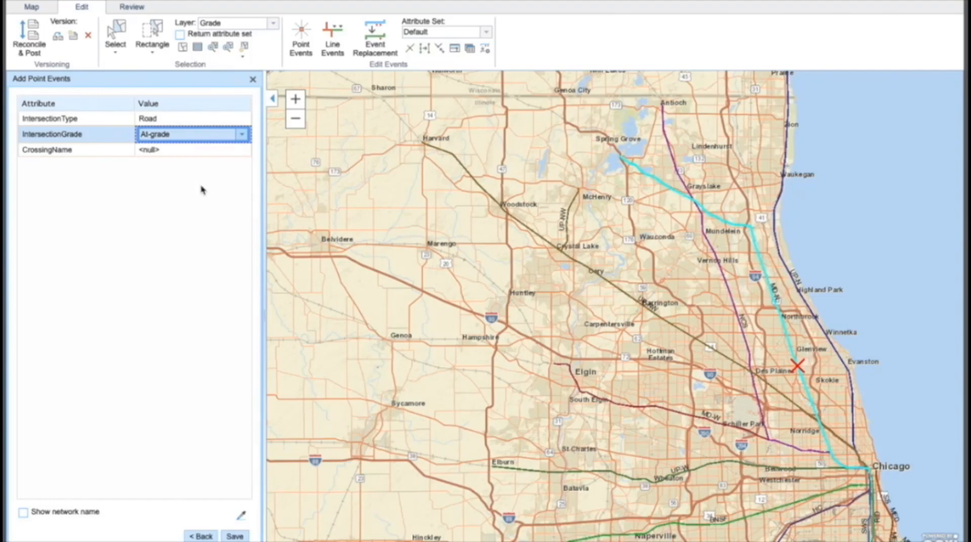
left_click(174, 149)
type("Golf")
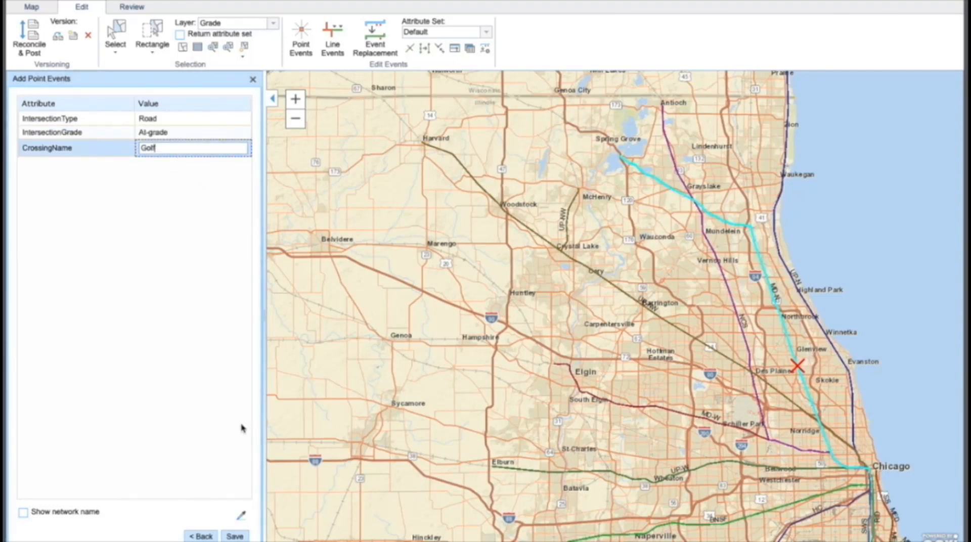
left_click(234, 537)
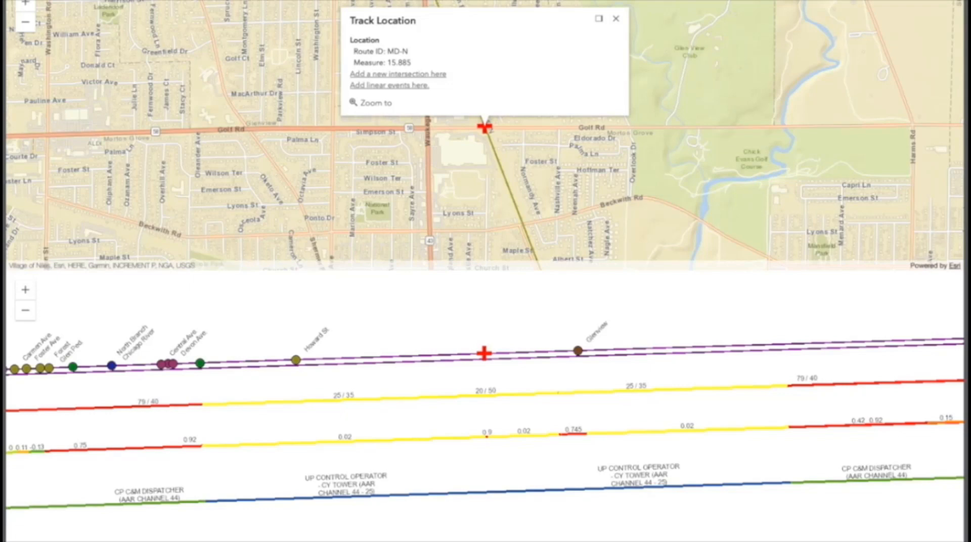
Close the track location details and view the new Golf intersection in both the map and the schematic
left_click_drag(365, 320, 392, 330)
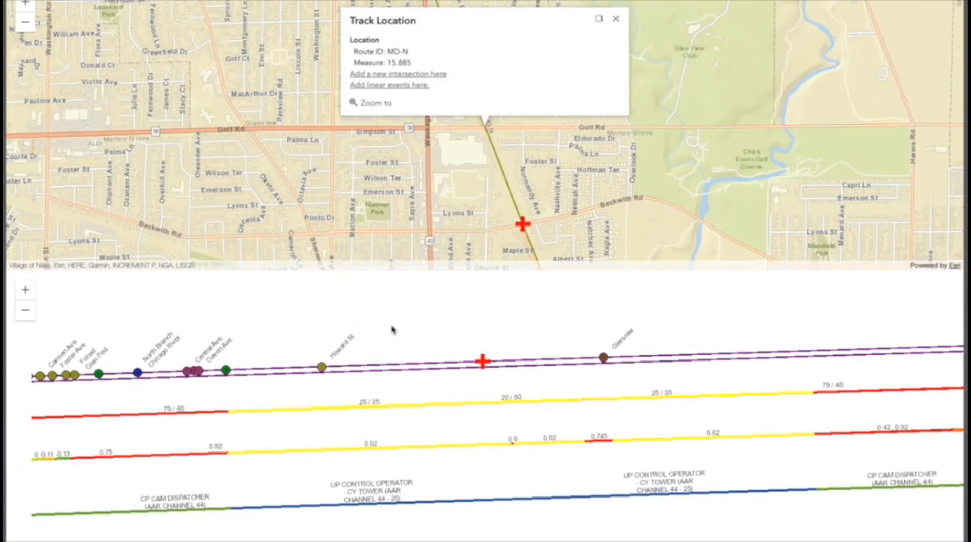
left_click_drag(461, 154, 446, 178)
left_click(622, 34)
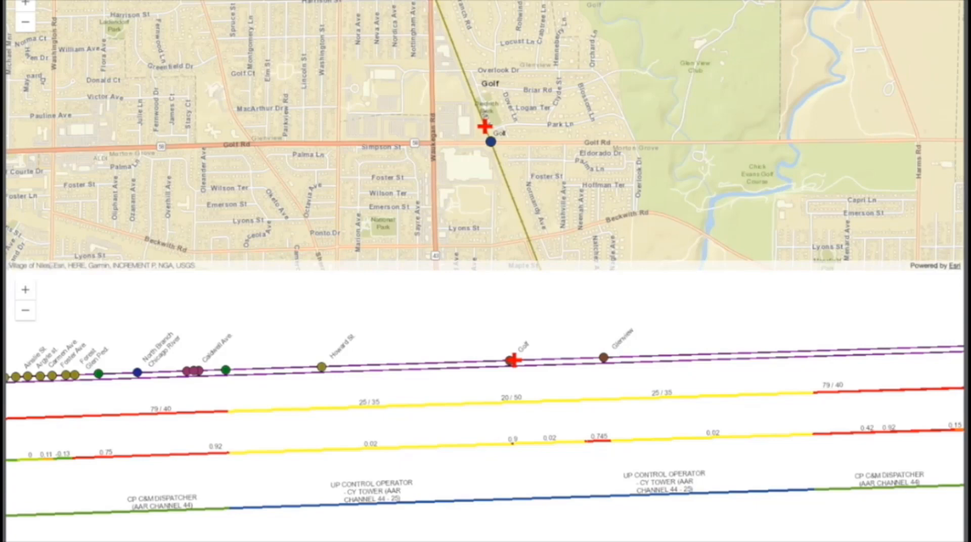
Start adding linear events on MD-N from the Golf intersection, with the end defined by a length of 1 mile
left_click(492, 143)
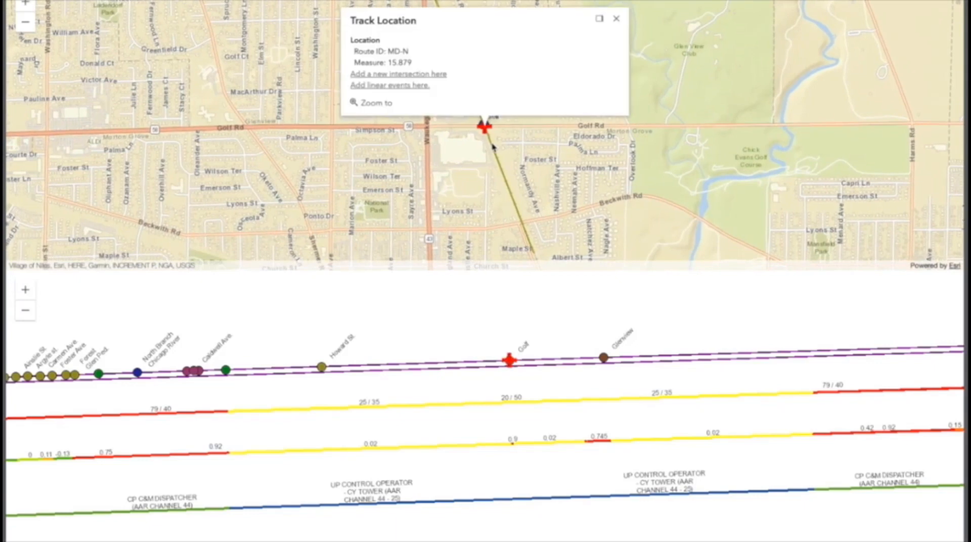
left_click(410, 87)
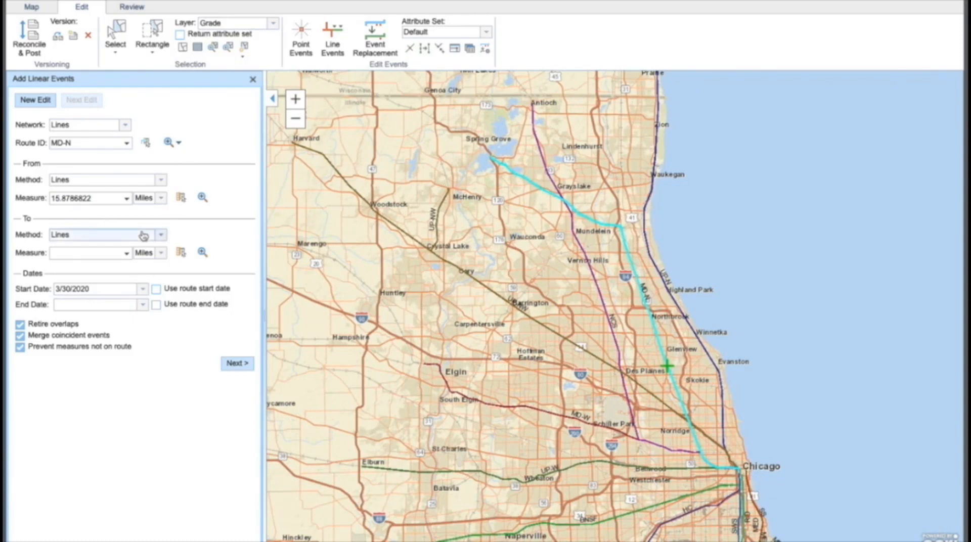
left_click(161, 236)
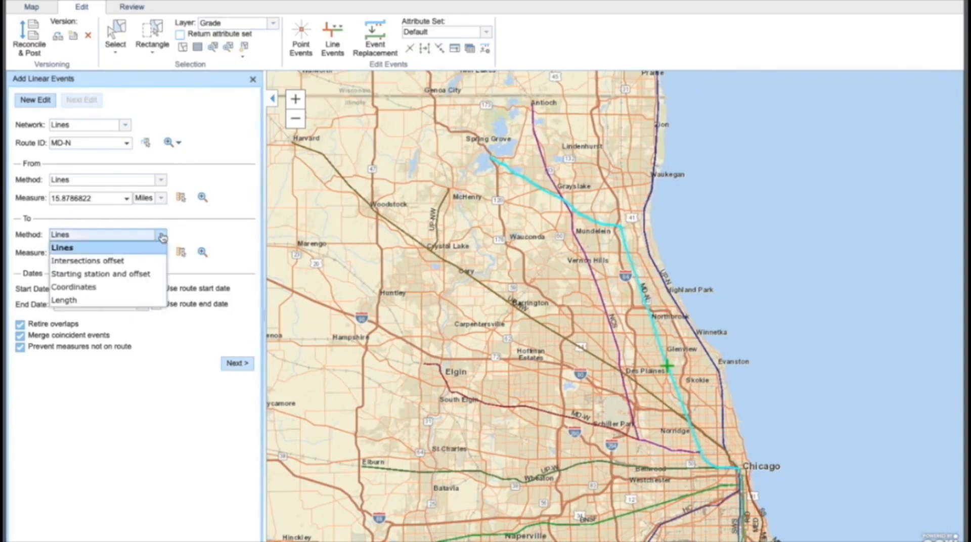
left_click(92, 299)
left_click(110, 253)
type("1")
left_click(234, 363)
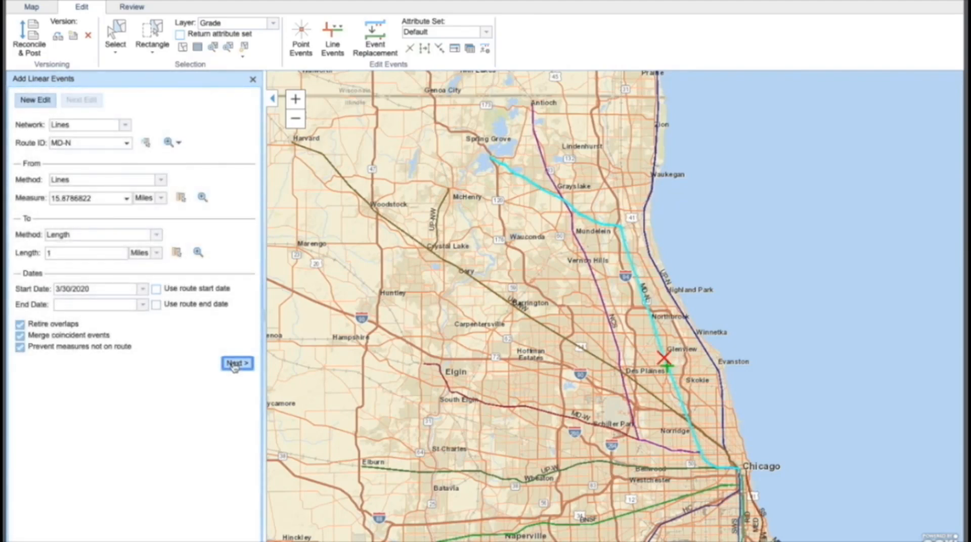
left_click(234, 364)
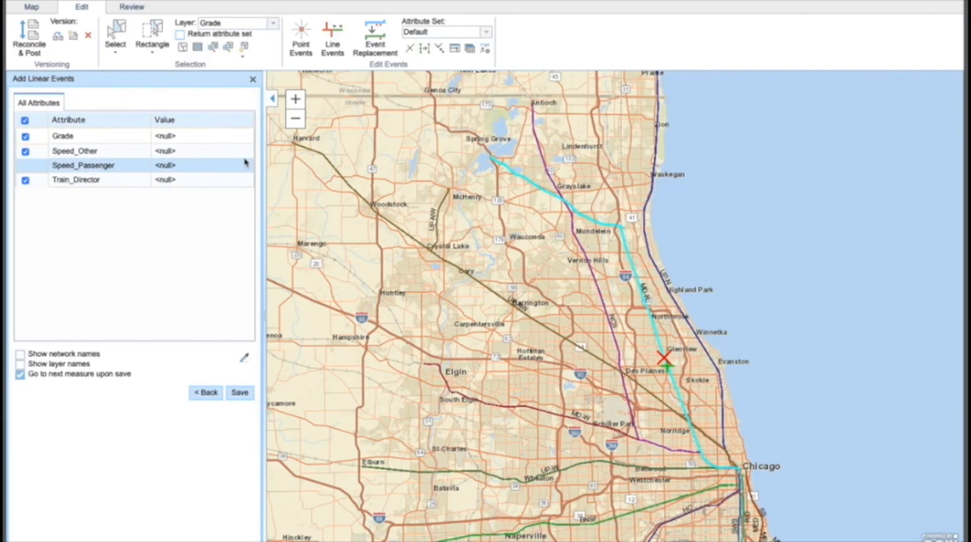
Save the linear events with Grade 0.9, Speed_Passenger 20, Speed_Other 50 and Train_Director AMTRAK CUS NORTH TRAIN DIRECTOR (AAR CHANNEL 44)
left_click(184, 134)
type("0.9")
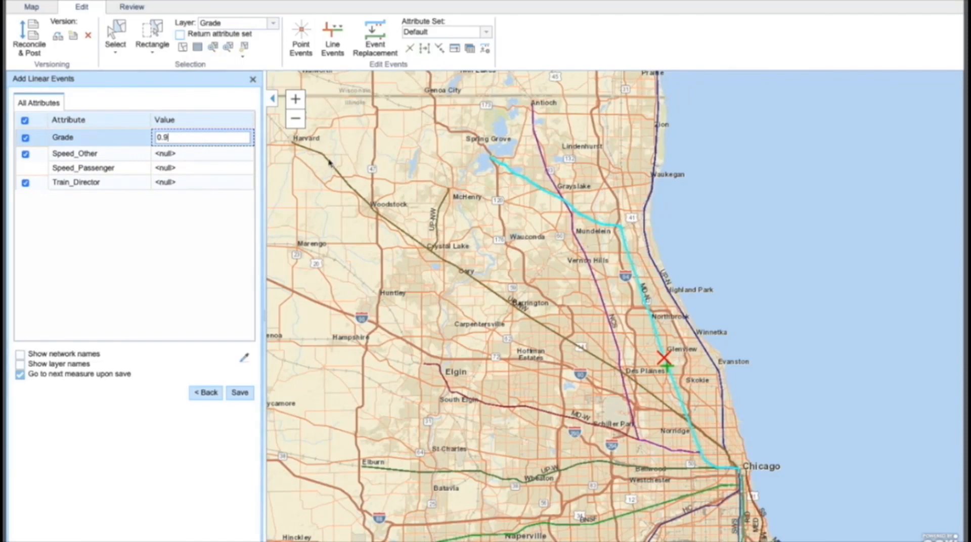
left_click(197, 168)
type("20")
left_click(185, 151)
type("50")
left_click(184, 182)
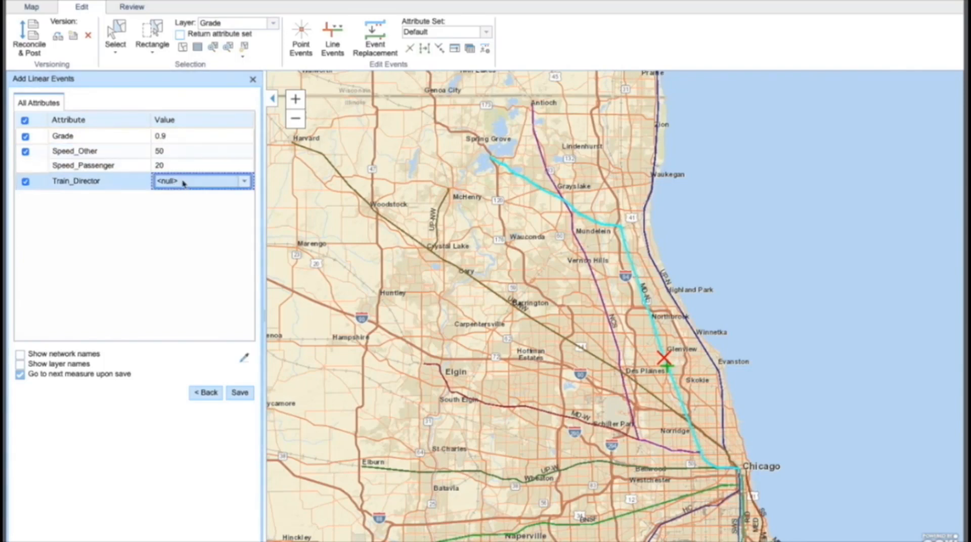
left_click(245, 181)
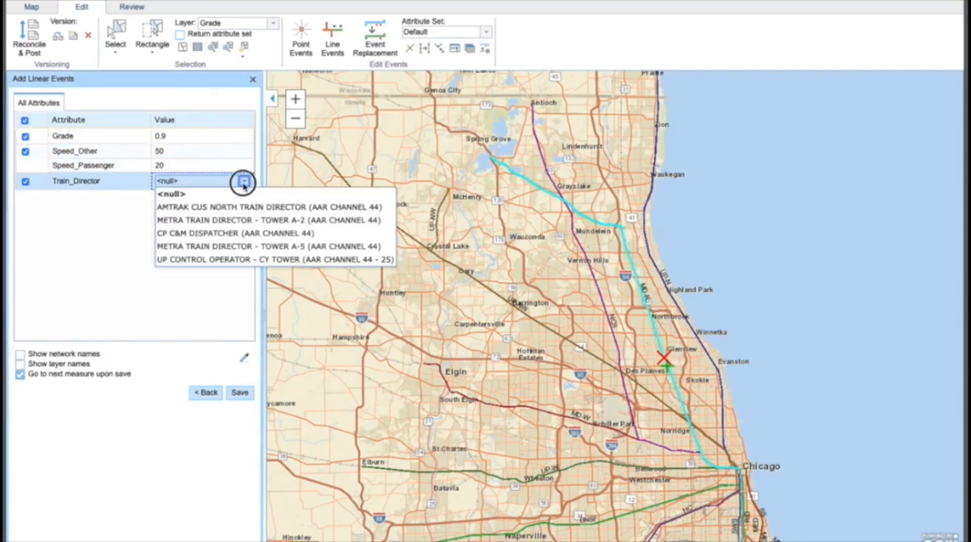
left_click(211, 207)
left_click(236, 392)
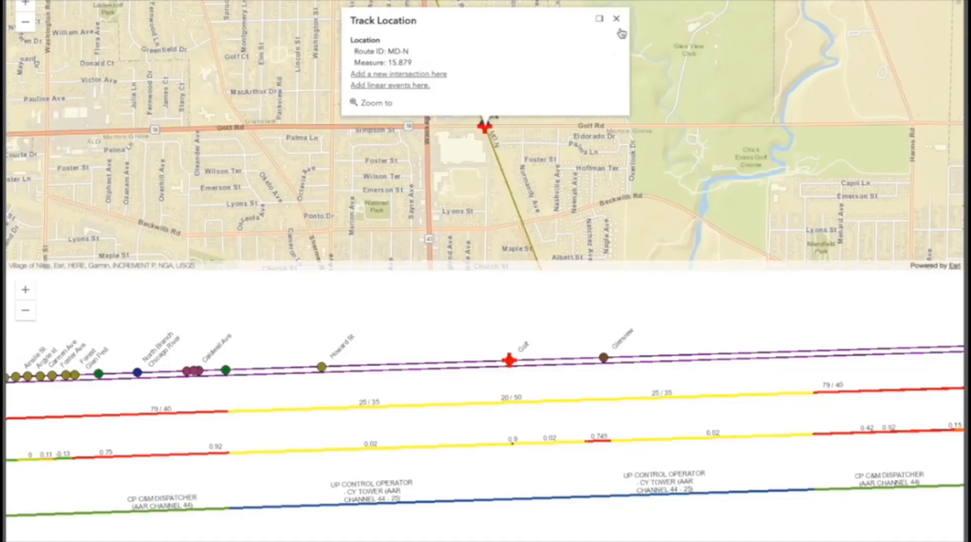
Close the track location details and examine the event bands around Golf in the linked map and schematic
left_click(617, 18)
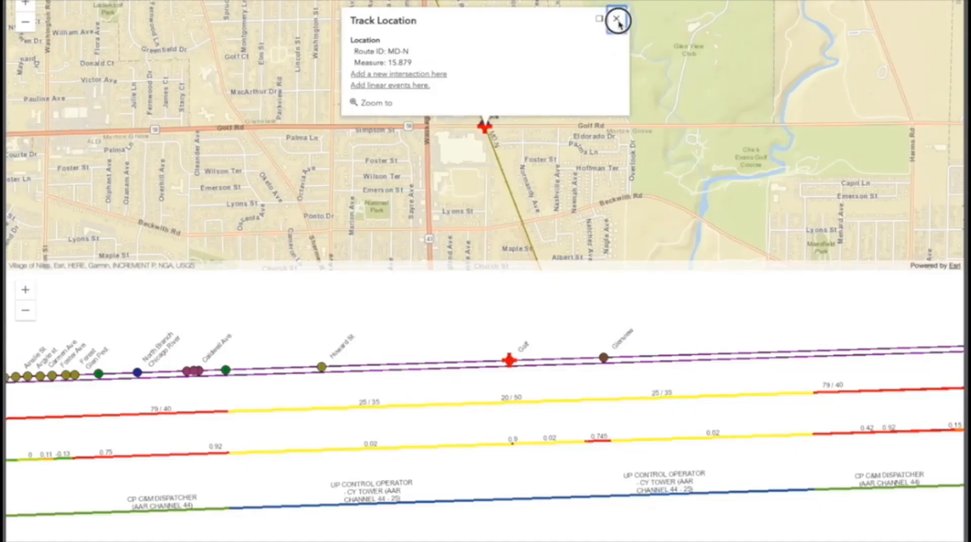
left_click(647, 197)
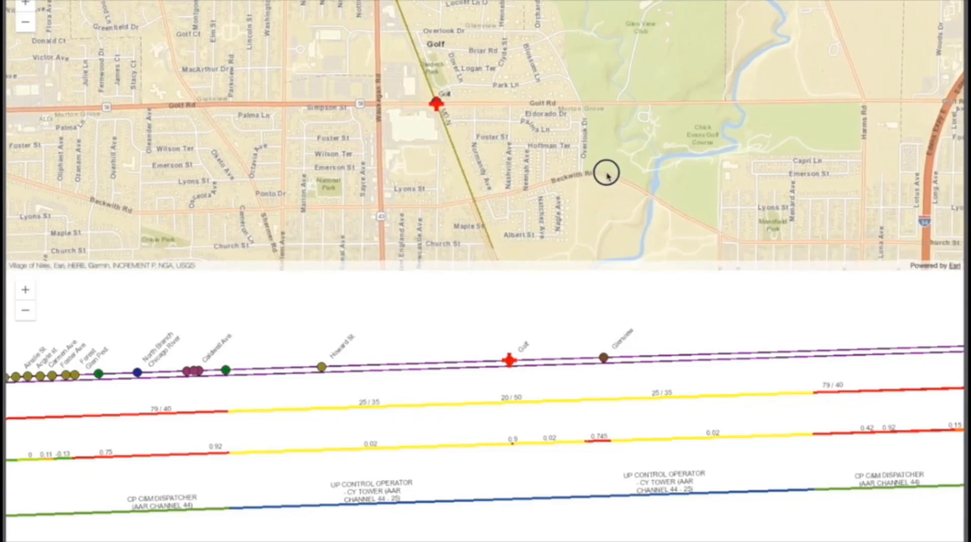
left_click(597, 510)
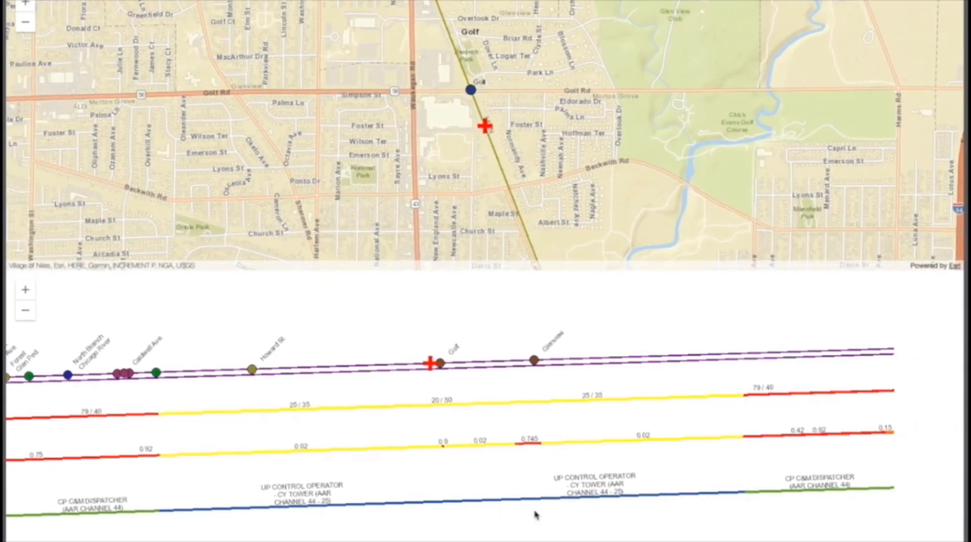